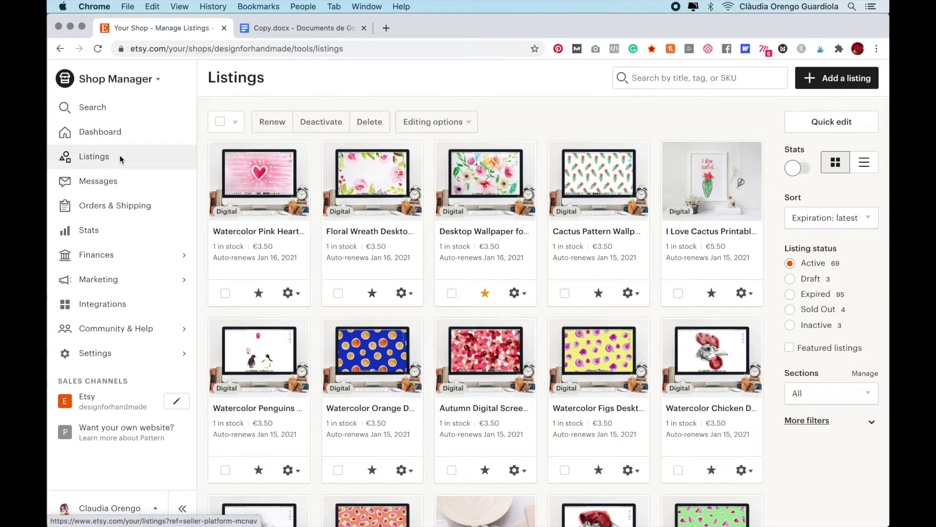
Start a new shop listing and add 4-JPEG top.jpg from the 1.promo folder as its first photo
left_click(100, 157)
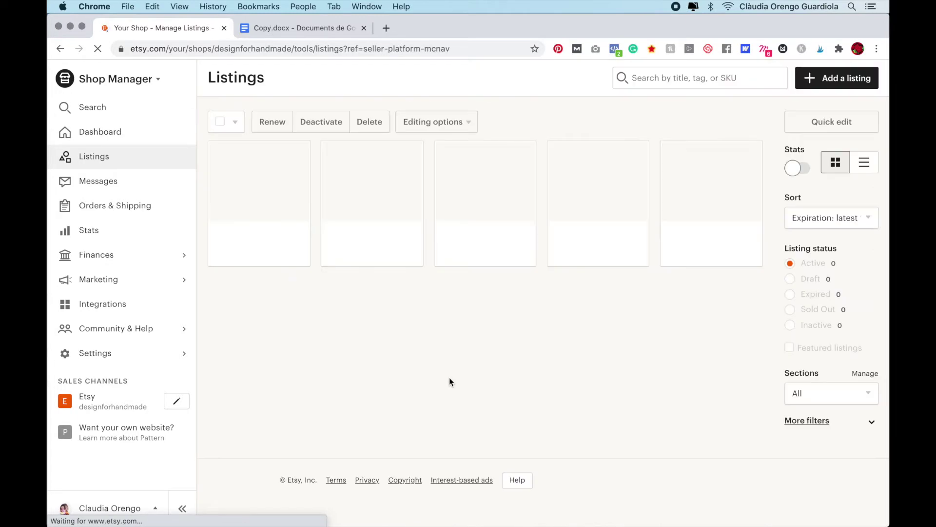
left_click(826, 80)
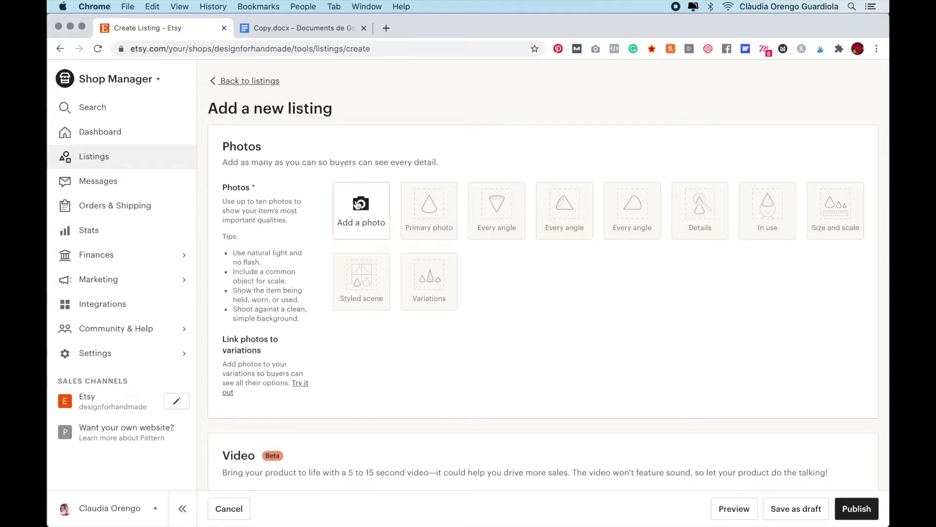
mouse_move(268, 524)
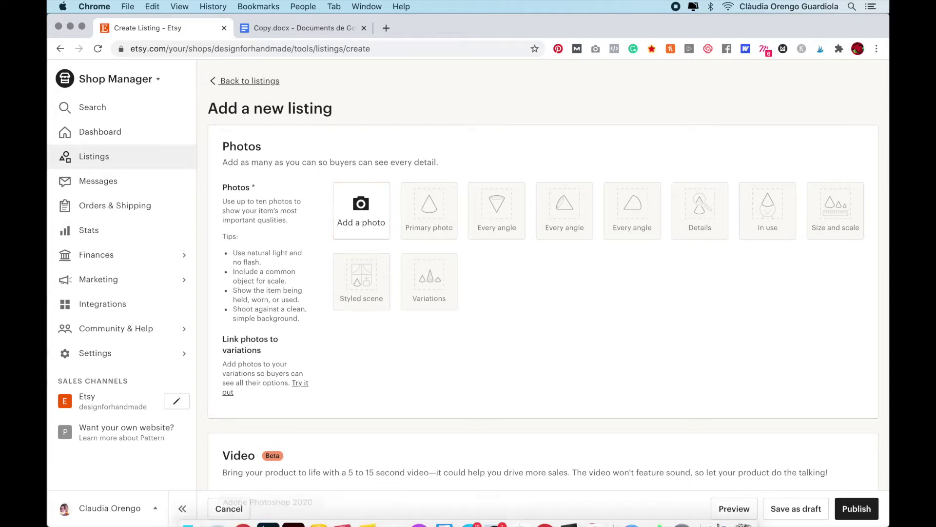
left_click(198, 520)
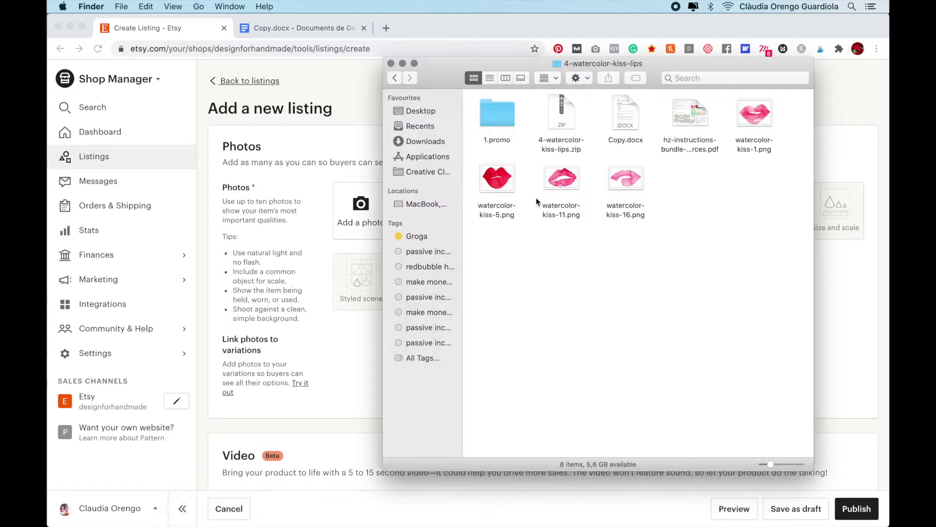
double_click(506, 122)
left_click_drag(461, 74, 586, 104)
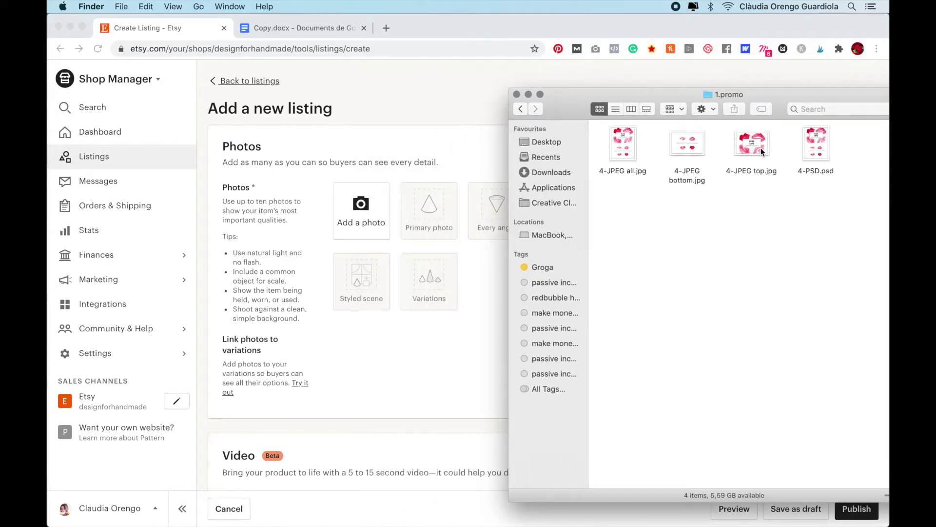
left_click_drag(761, 148, 373, 206)
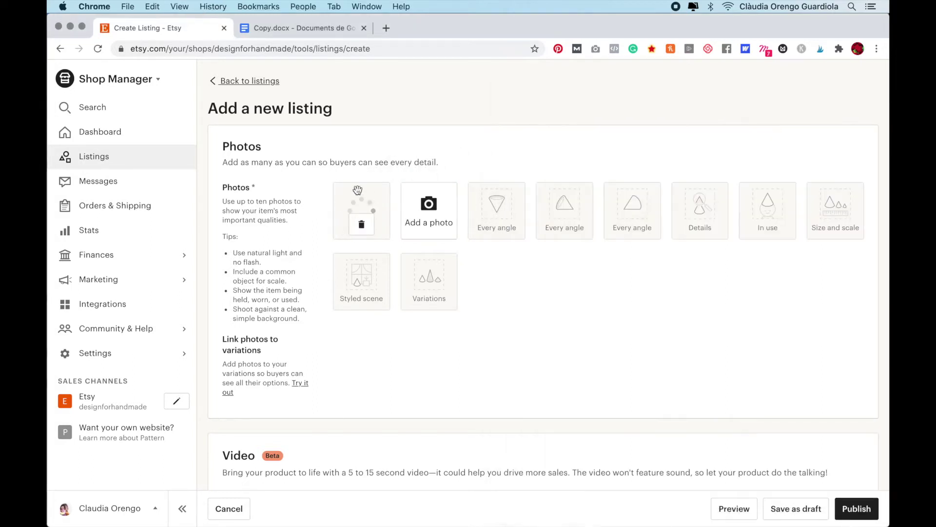
Add 4-JPEG bottom.jpg from the 1.promo folder as the listing's second photo
key("super+Tab")
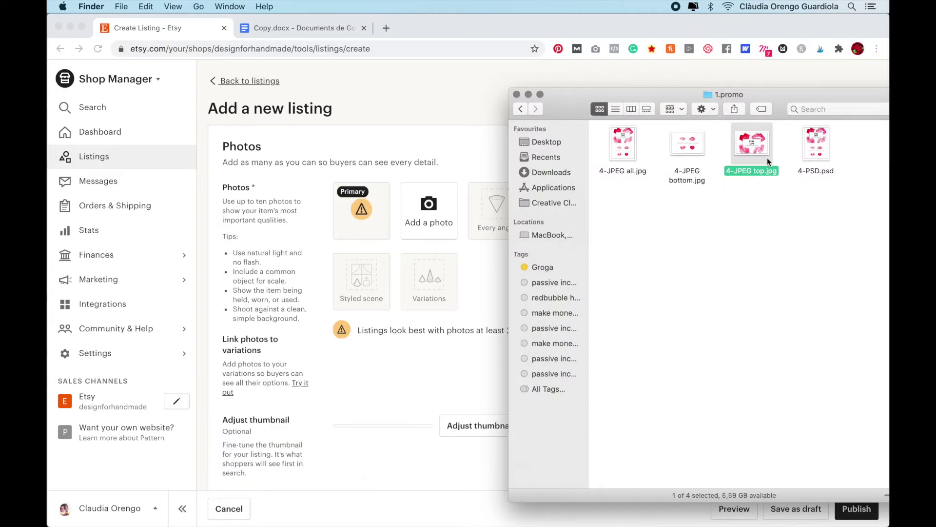
key("space")
key("space")
left_click_drag(692, 149, 430, 214)
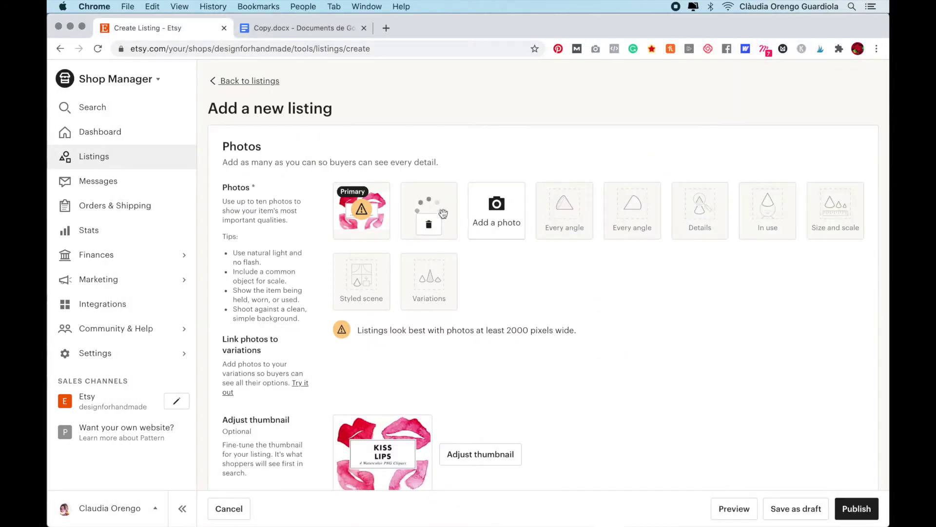
Preview the two promo images already uploaded and add 4-JPEG all.jpg as the listing's third photo
key("super+Tab")
key("space")
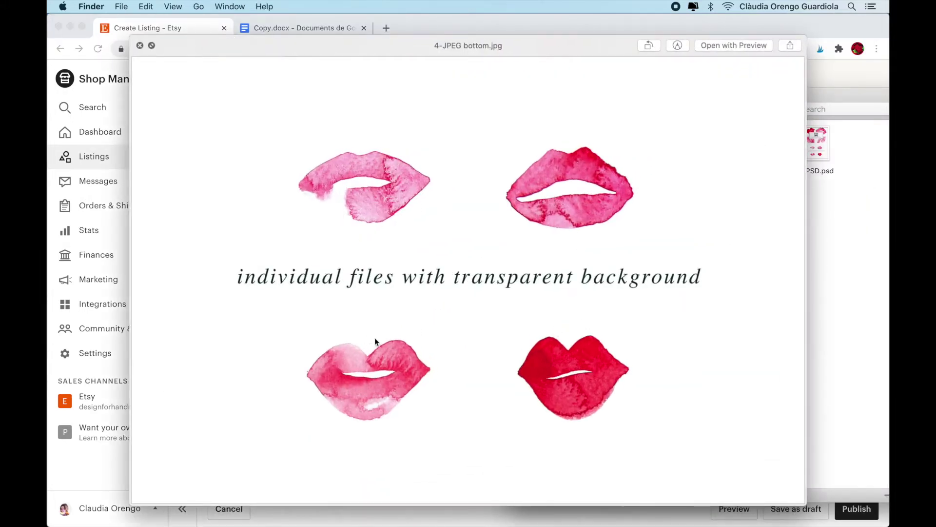
key("space")
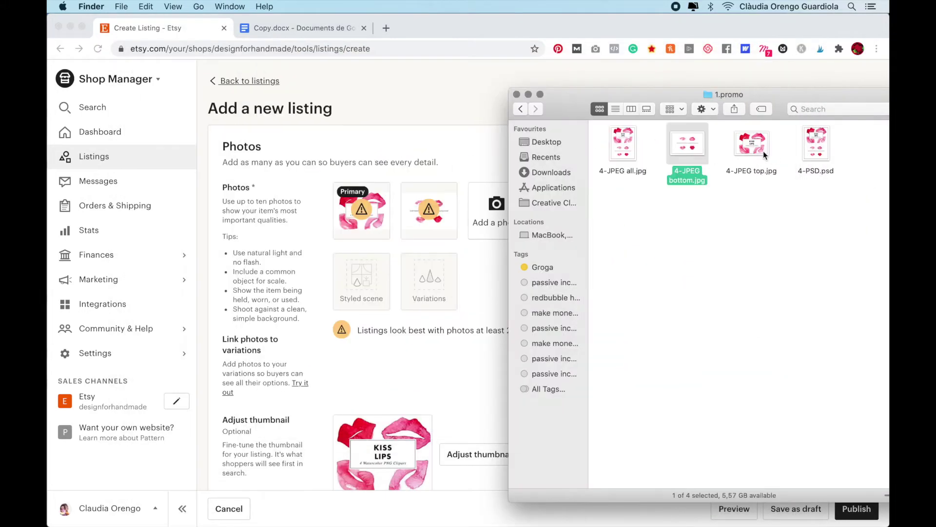
left_click(763, 152)
key("space")
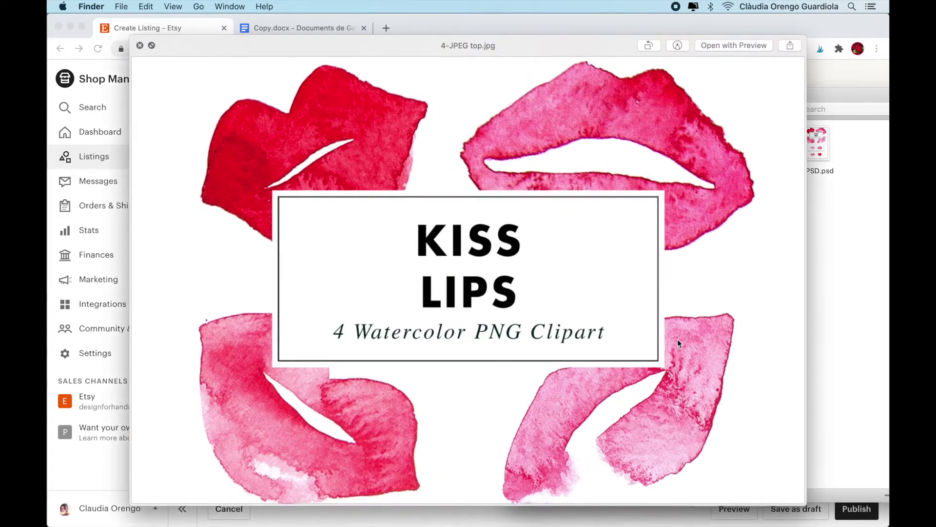
key("space")
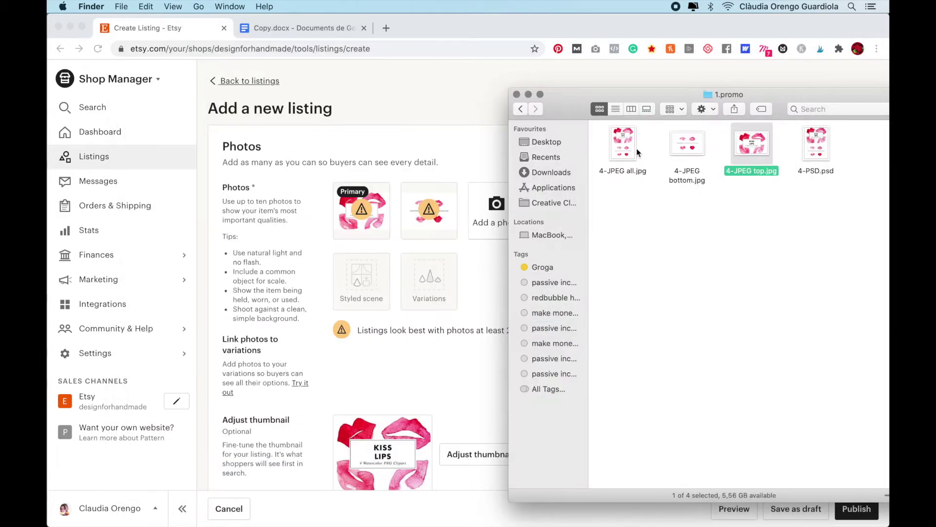
left_click(622, 150)
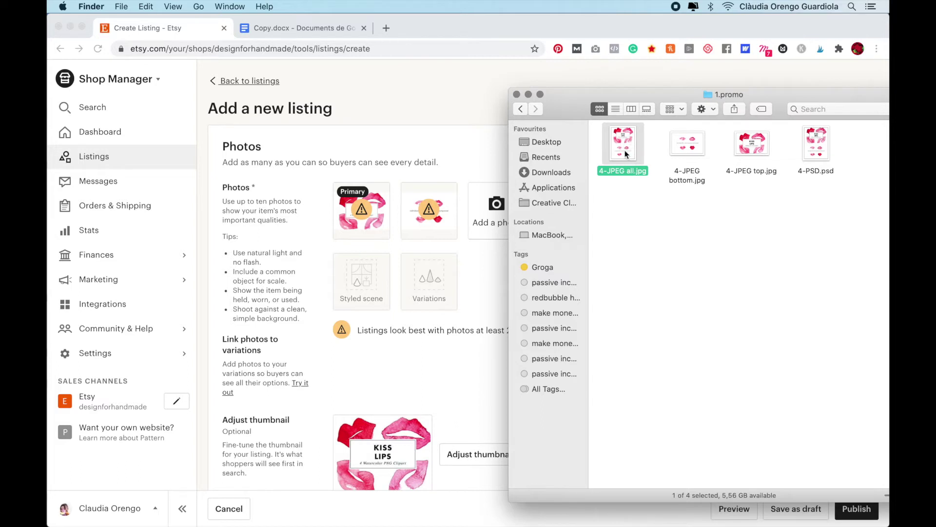
left_click_drag(627, 155, 500, 211)
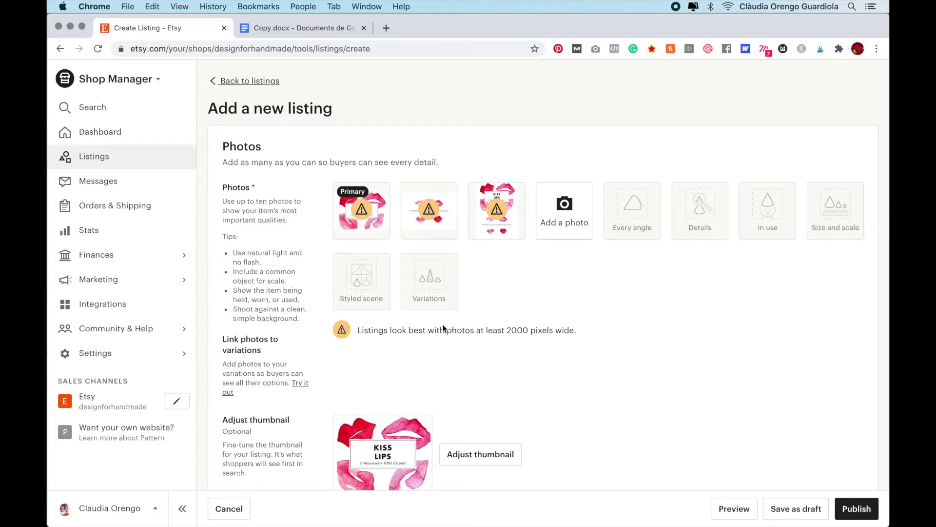
Review the uploaded photos, the thumbnail and the Video section down to the Listing details
scroll(502, 352, "down", 2)
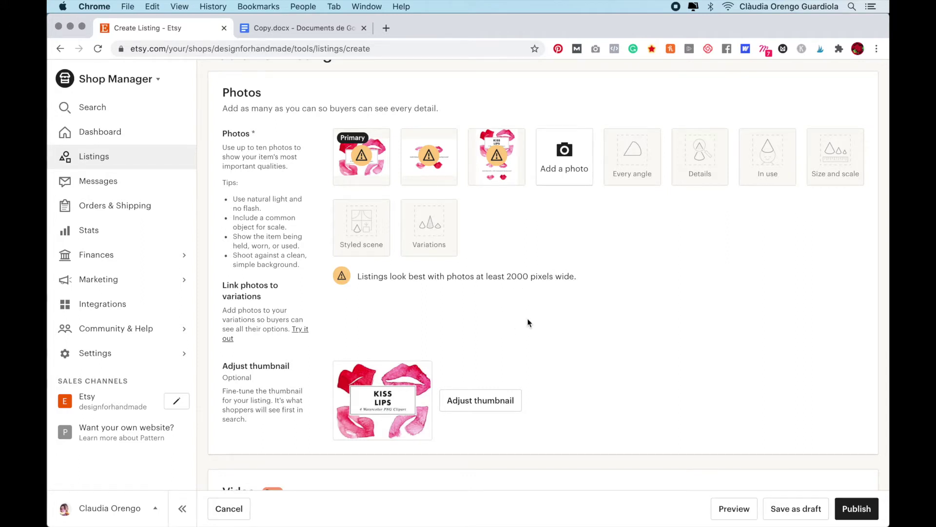
scroll(529, 323, "down", 1)
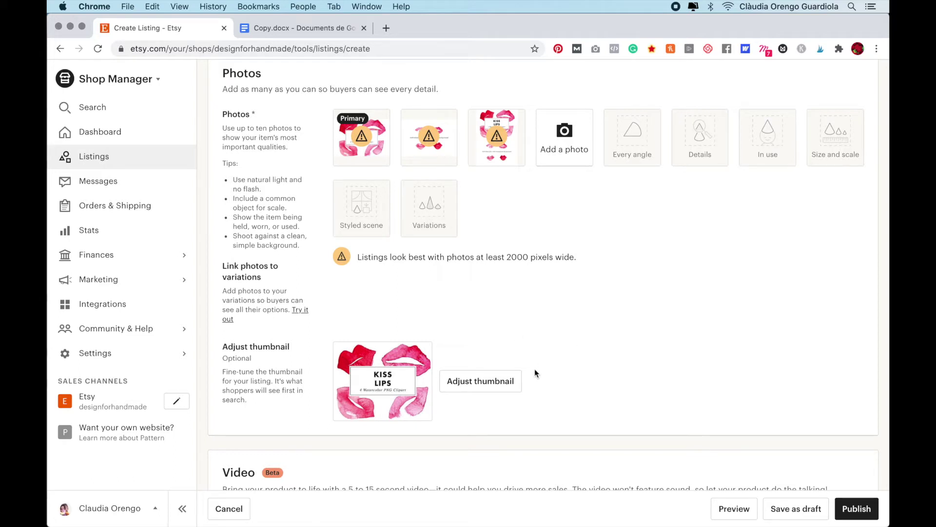
scroll(535, 370, "down", 1)
mouse_move(361, 126)
left_mouse_down()
mouse_move(547, 126)
mouse_move(360, 122)
mouse_move(368, 136)
left_mouse_up()
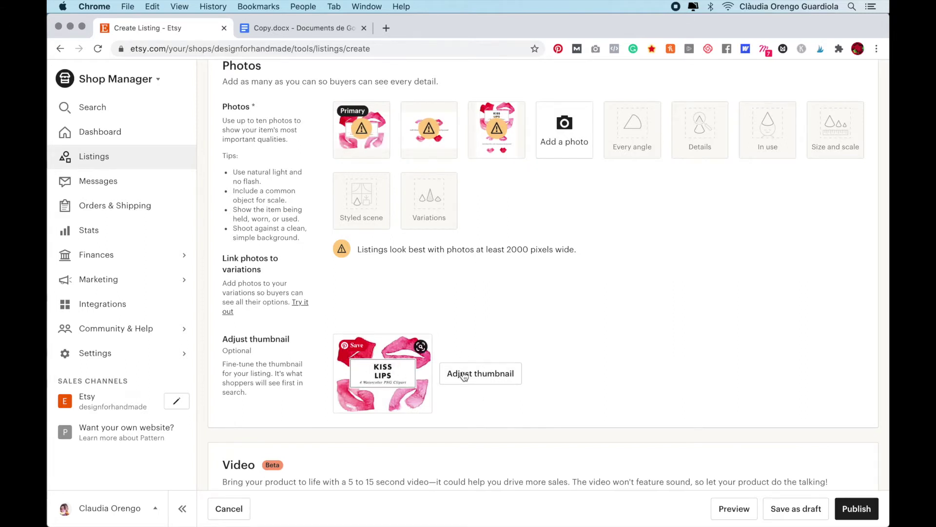
scroll(479, 422, "down", 2)
scroll(480, 422, "down", 8)
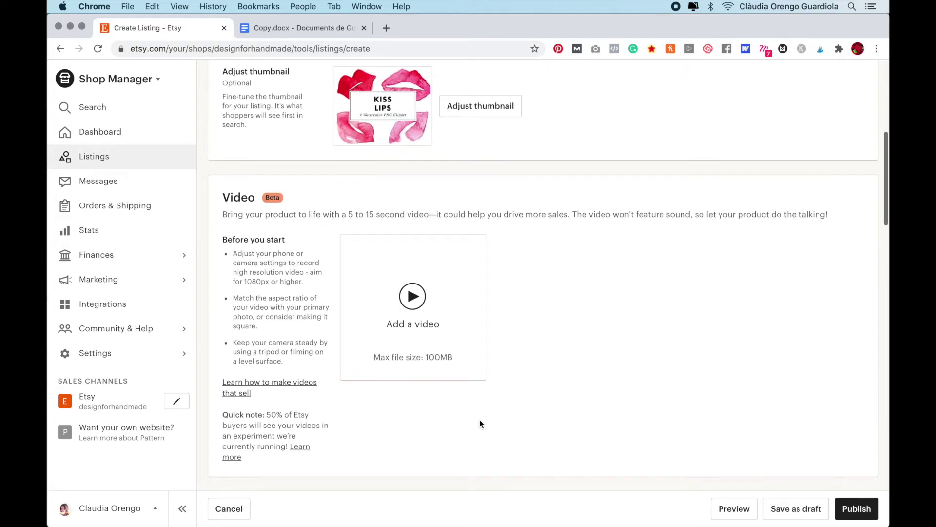
scroll(479, 423, "down", 2)
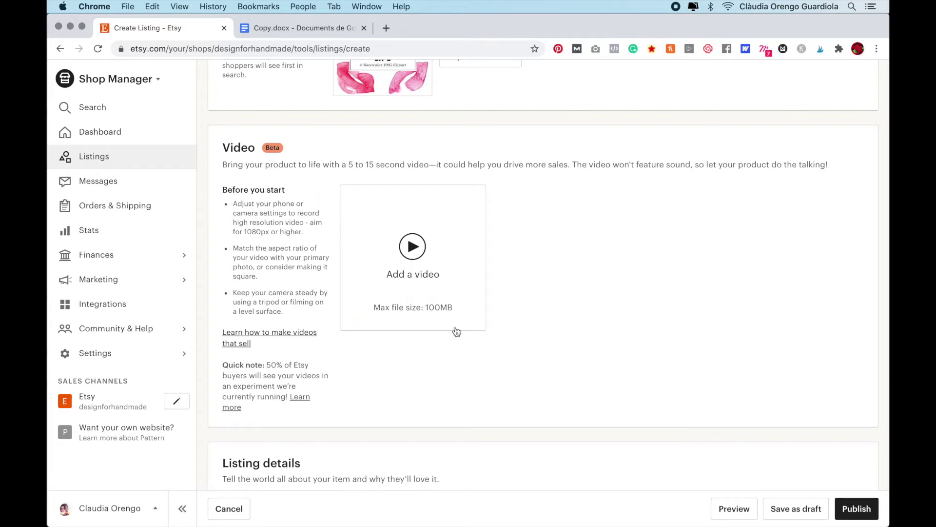
scroll(512, 455, "down", 3)
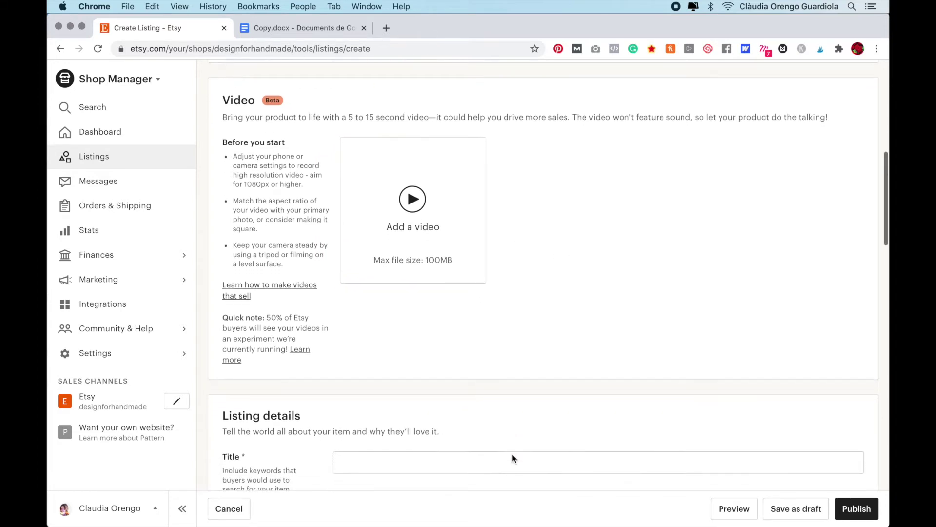
scroll(512, 455, "down", 8)
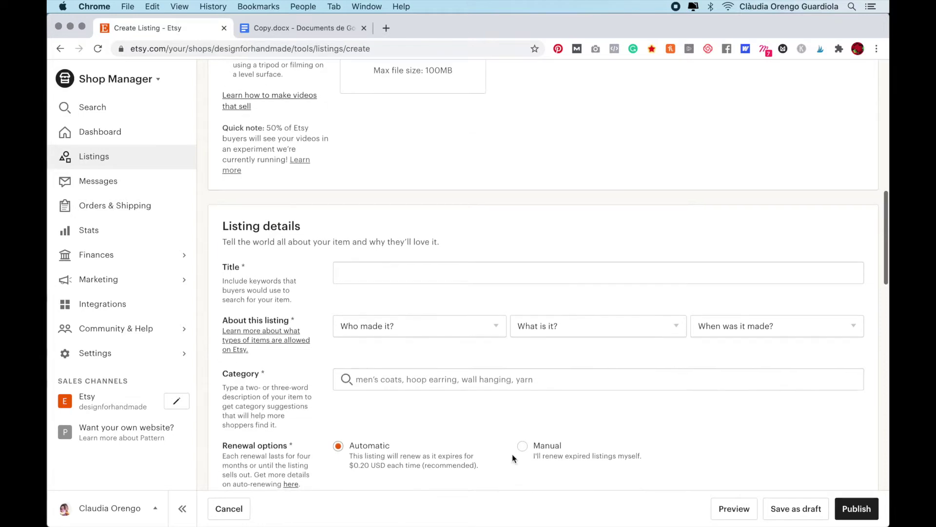
scroll(405, 272, "down", 2)
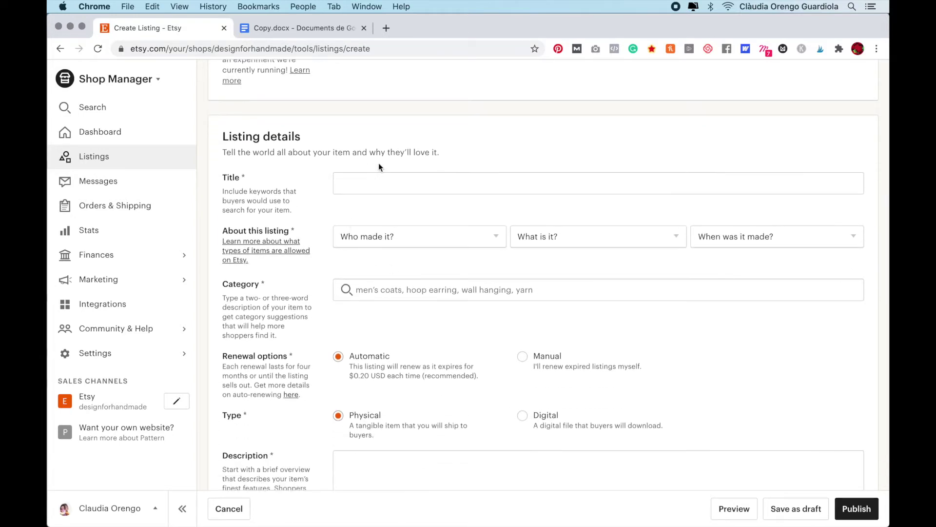
Copy the title "Watercolor Lips | Clipart PNG Illustrations" from the Copy.docx document into the listing's Title
left_click(273, 30)
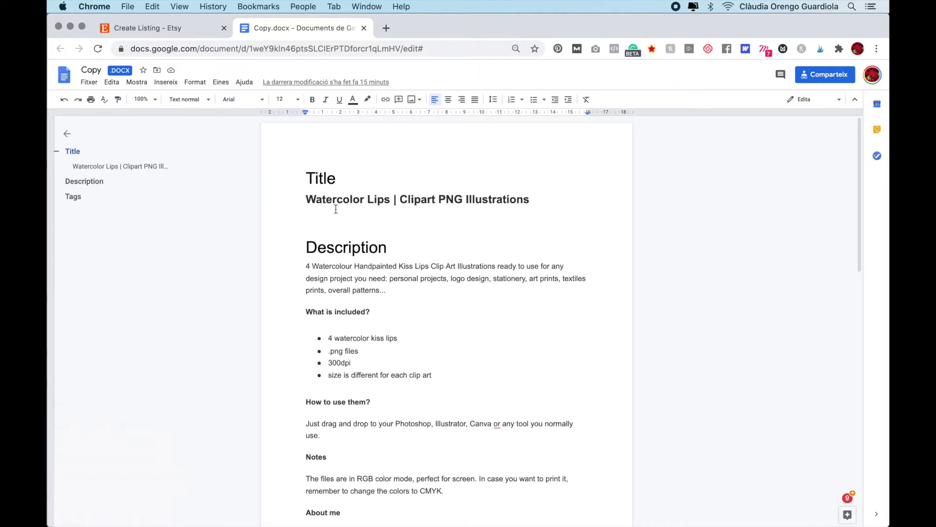
left_click_drag(303, 199, 528, 202)
key("cmd+c")
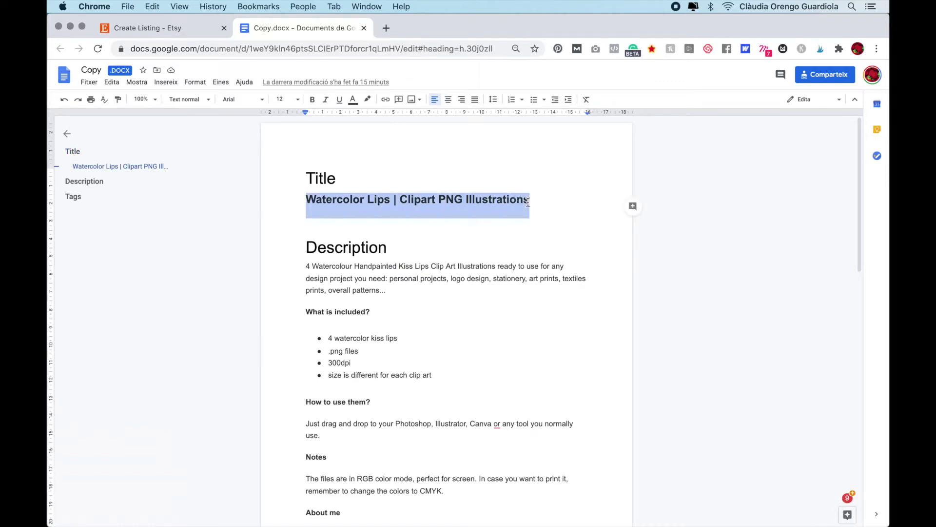
left_click(194, 28)
left_click(378, 185)
key("cmd+v")
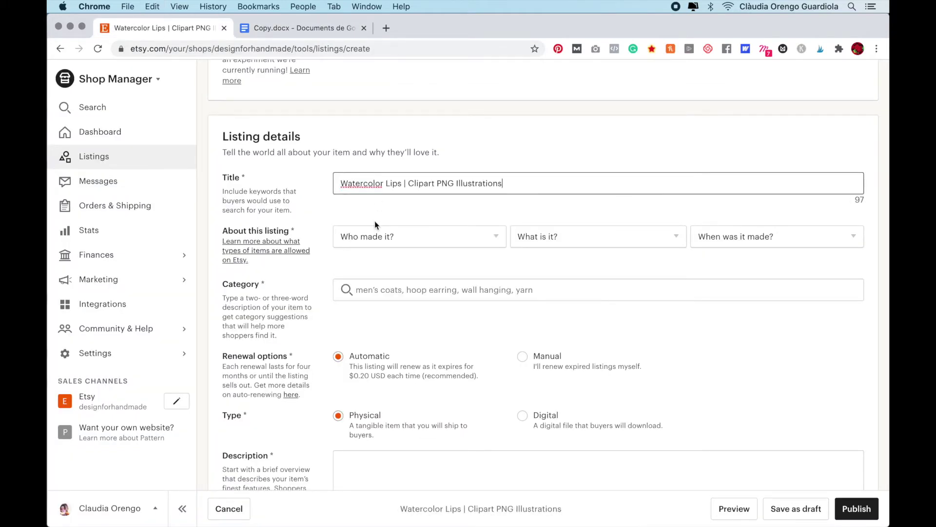
Describe the item as made by "I did", "A supply or tool to make things", and made in 2010 - 2019
left_click(390, 239)
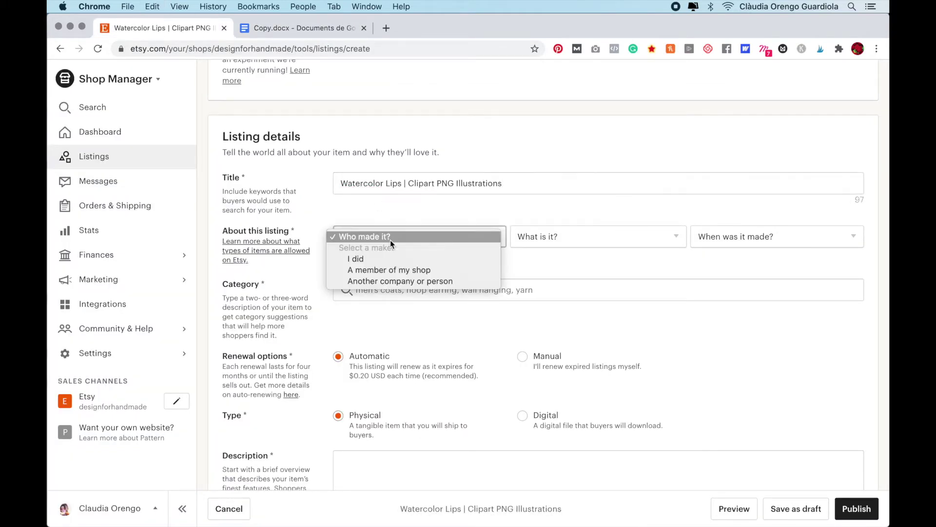
left_click(382, 262)
left_click(582, 241)
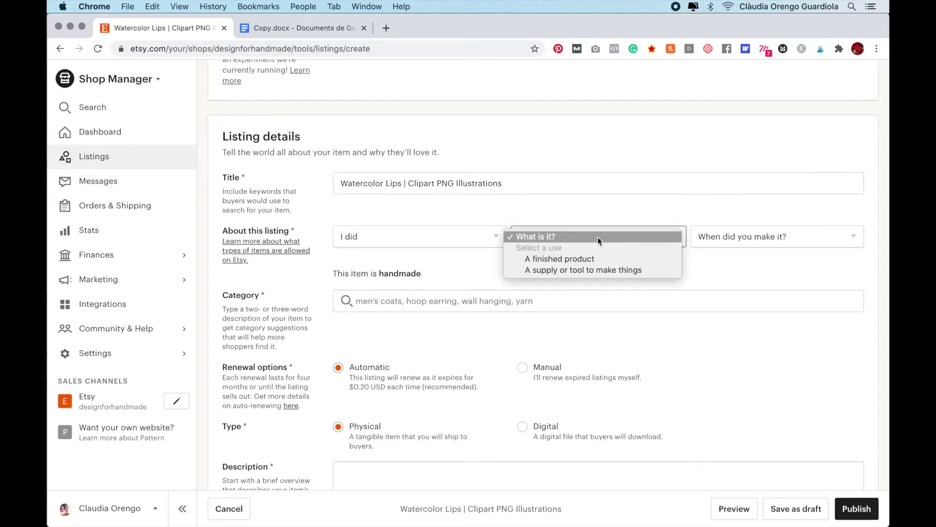
left_click(598, 268)
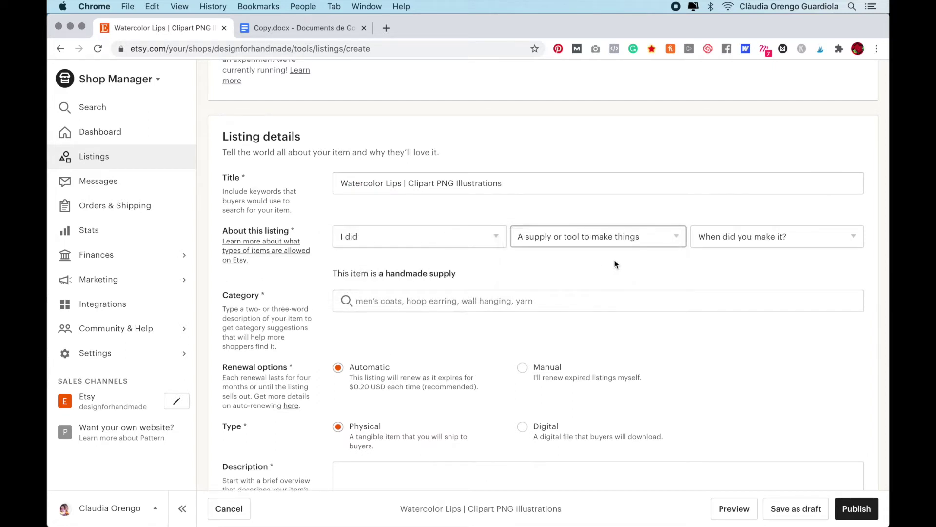
left_click(721, 232)
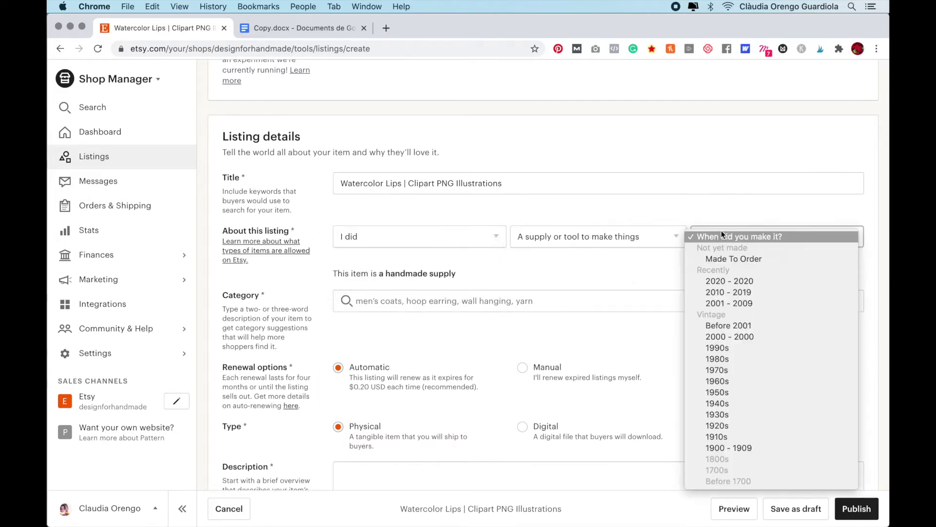
left_click(734, 294)
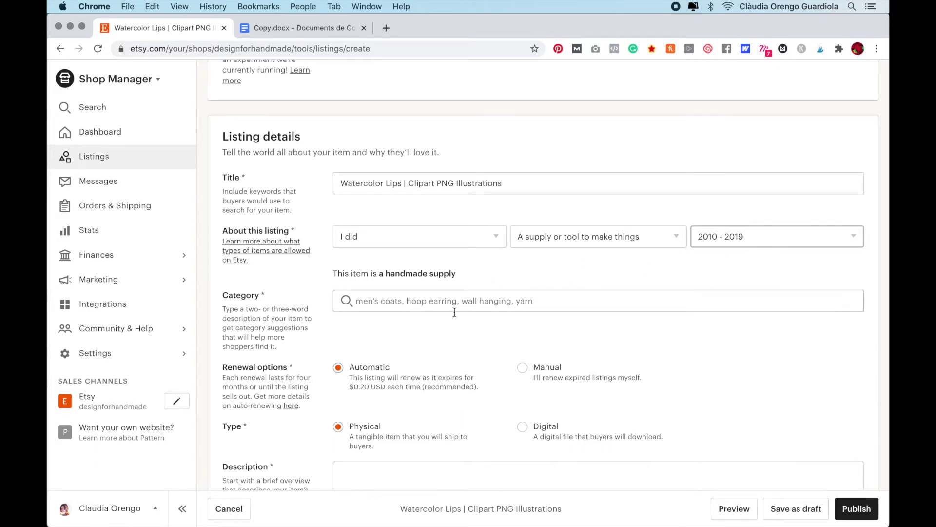
Search the categories for "clip" and set the listing's category to Clip Art & Image Files
left_click(411, 303)
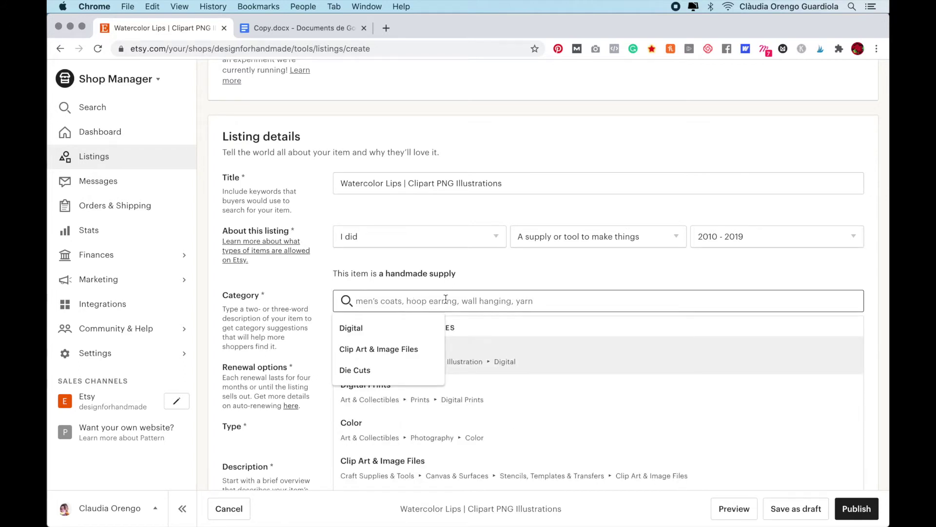
type("clip")
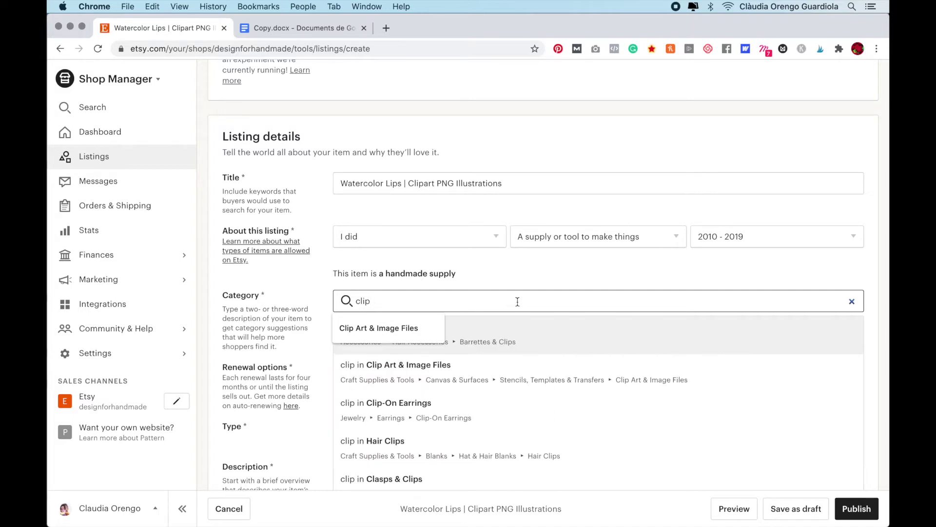
left_click(471, 372)
Set the listing's craft types to Scrapbooking, Card making & stationery, Collage and Kids' crafts
scroll(415, 365, "down", 1)
scroll(415, 365, "down", 3)
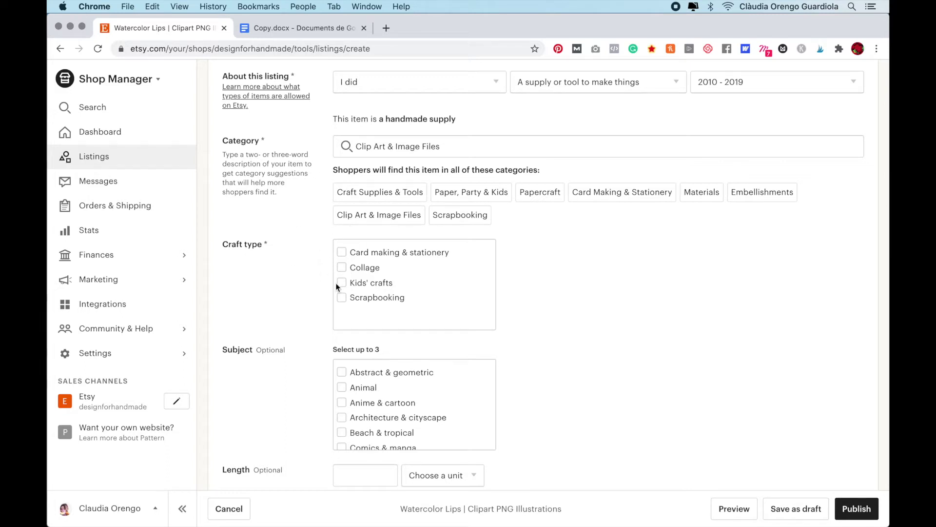
left_click_drag(221, 247, 278, 245)
left_click(278, 244)
left_click(341, 298)
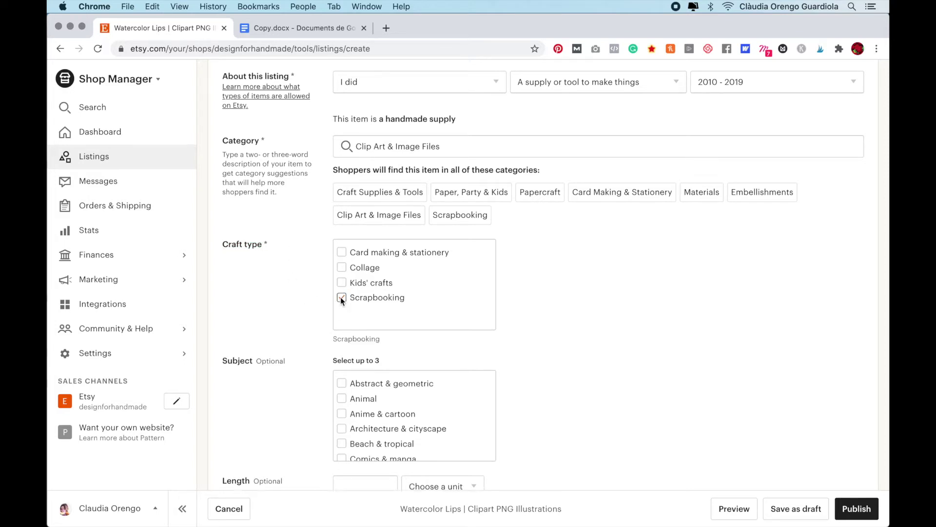
left_click(342, 252)
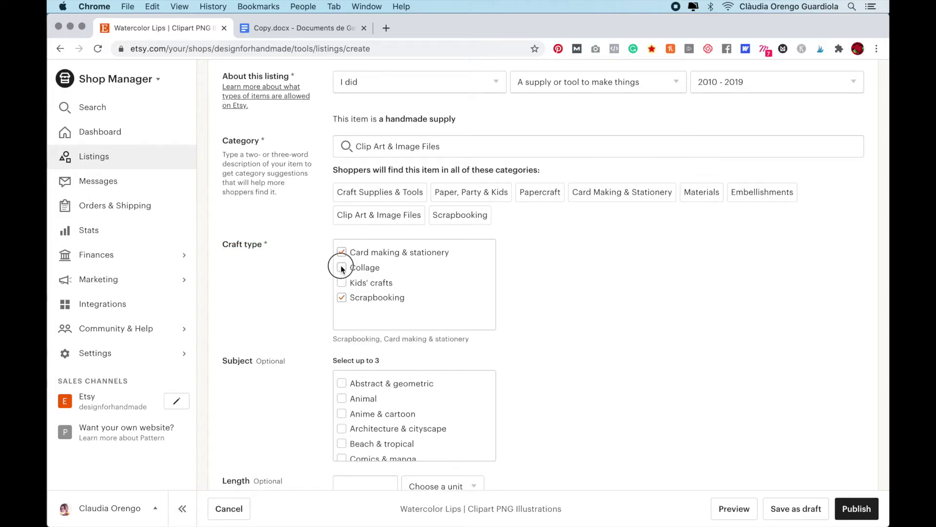
left_click(341, 268)
left_click(342, 283)
Select Fashion and Love & friendship as the listing's subjects
scroll(363, 304, "down", 2)
scroll(357, 283, "down", 5)
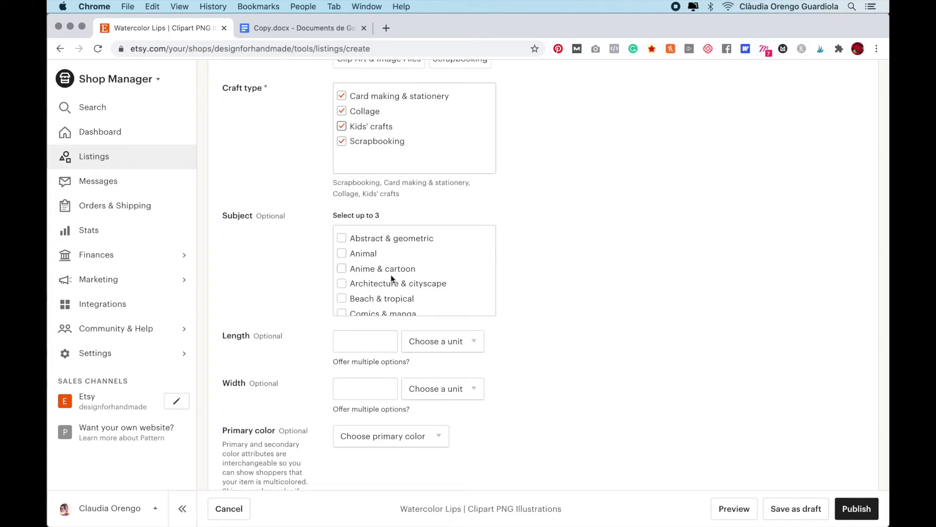
scroll(364, 295, "down", 3)
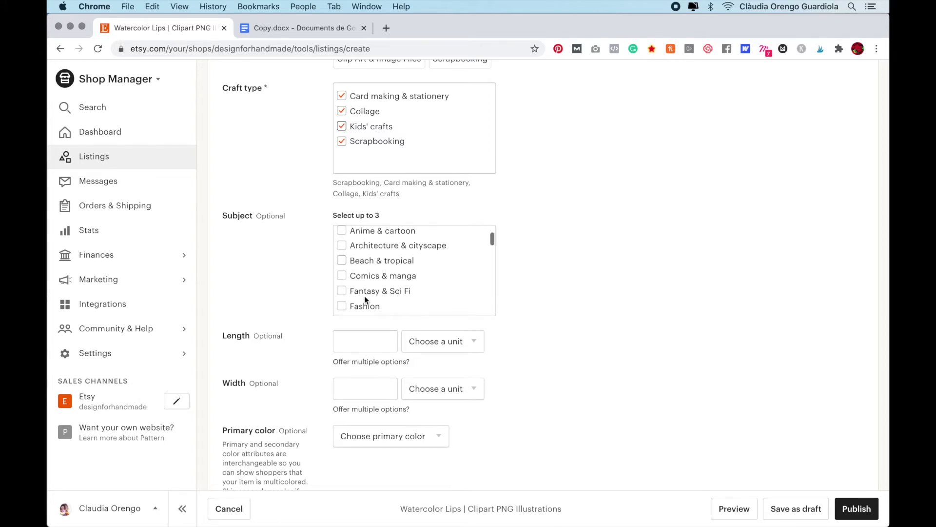
scroll(364, 296, "down", 5)
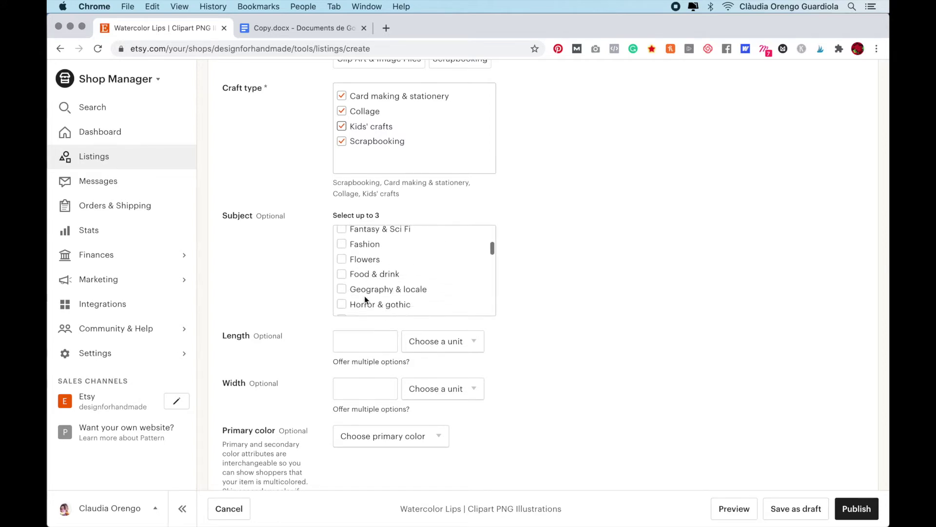
left_click(342, 244)
scroll(364, 302, "down", 5)
scroll(364, 302, "down", 3)
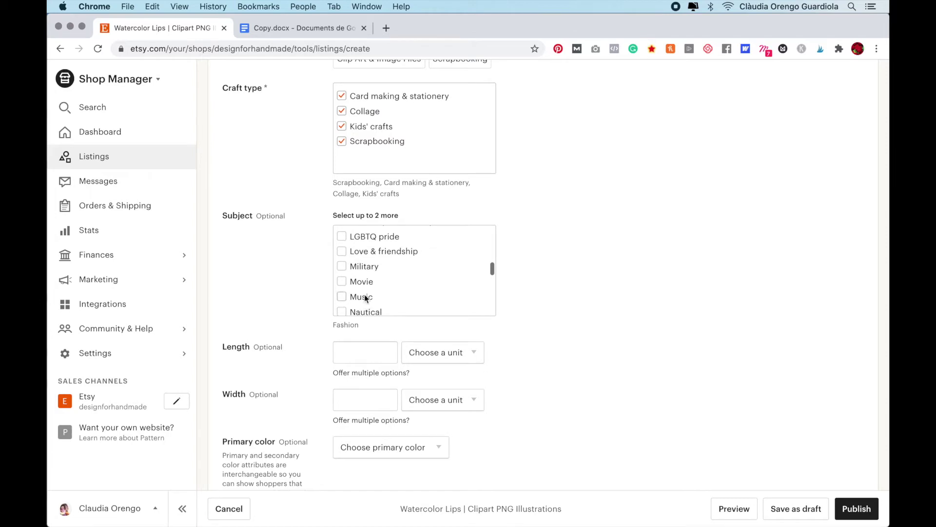
left_click(342, 251)
Look through the rest of the Subject options for a possible third subject
scroll(362, 288, "down", 3)
scroll(364, 289, "down", 5)
scroll(364, 291, "down", 8)
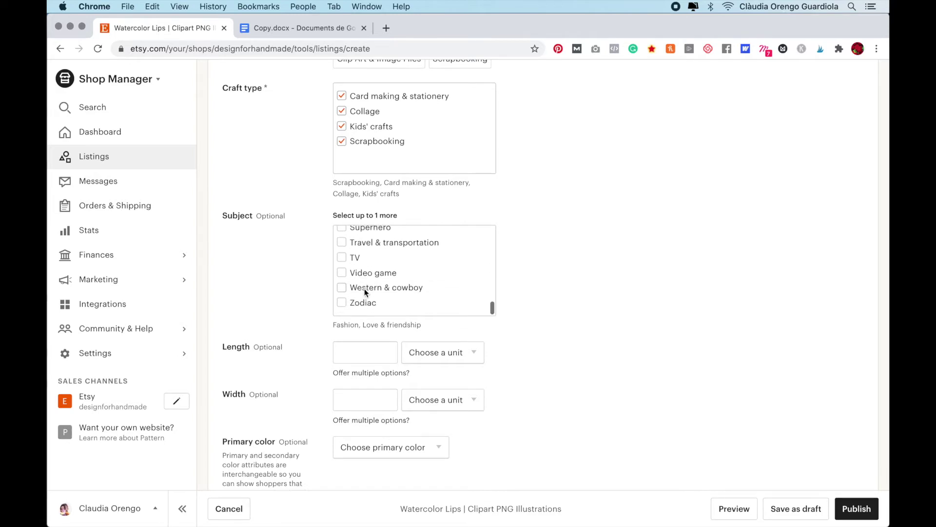
scroll(364, 288, "down", 2)
scroll(368, 265, "up", 2)
scroll(369, 269, "up", 5)
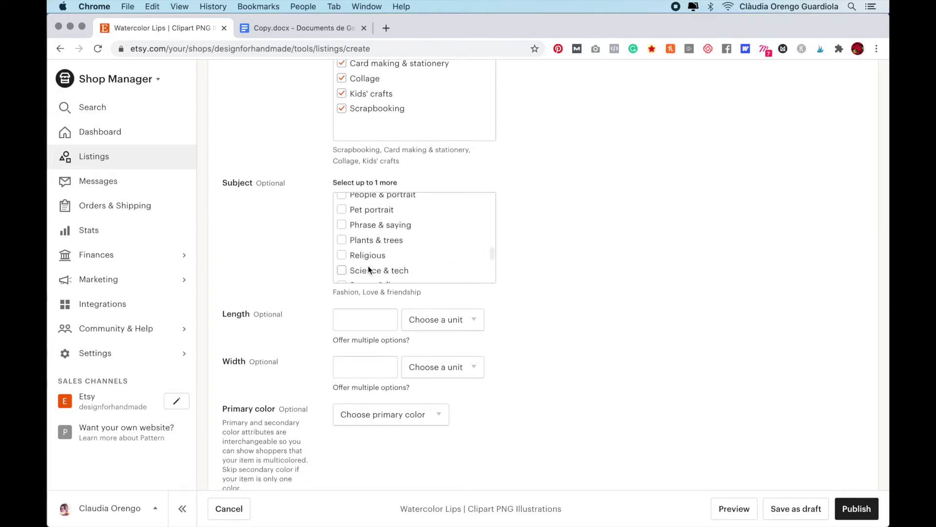
scroll(368, 265, "up", 8)
scroll(367, 266, "up", 5)
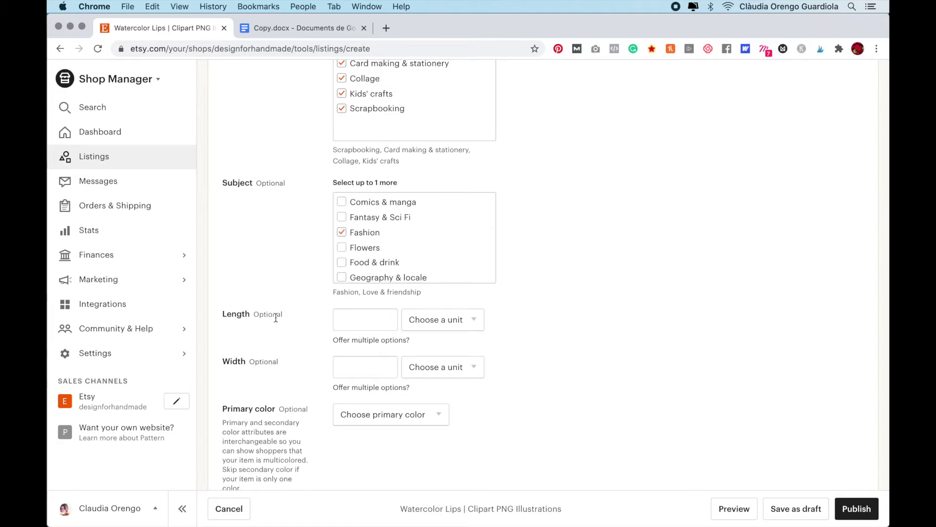
Leave the length and width empty and set the primary color to Pink
scroll(275, 317, "down", 3)
scroll(274, 317, "up", 1)
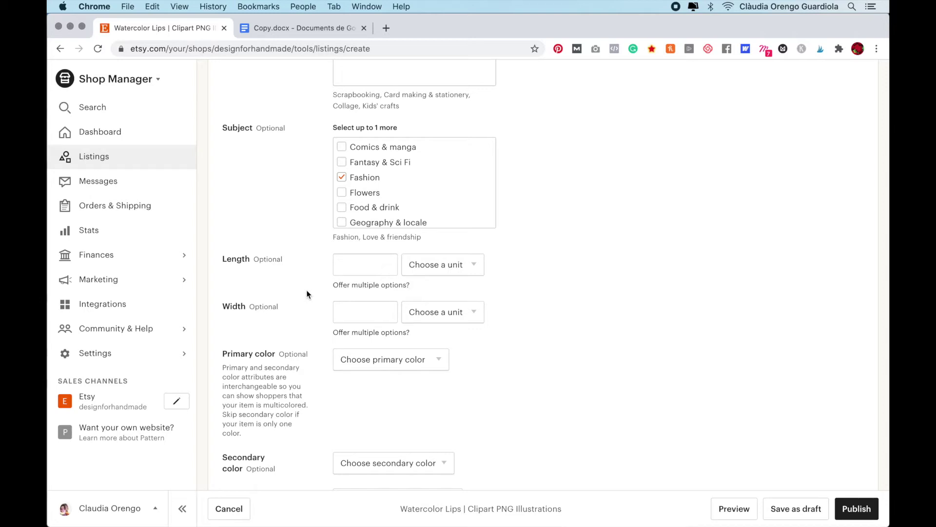
left_click(343, 307)
scroll(314, 334, "down", 5)
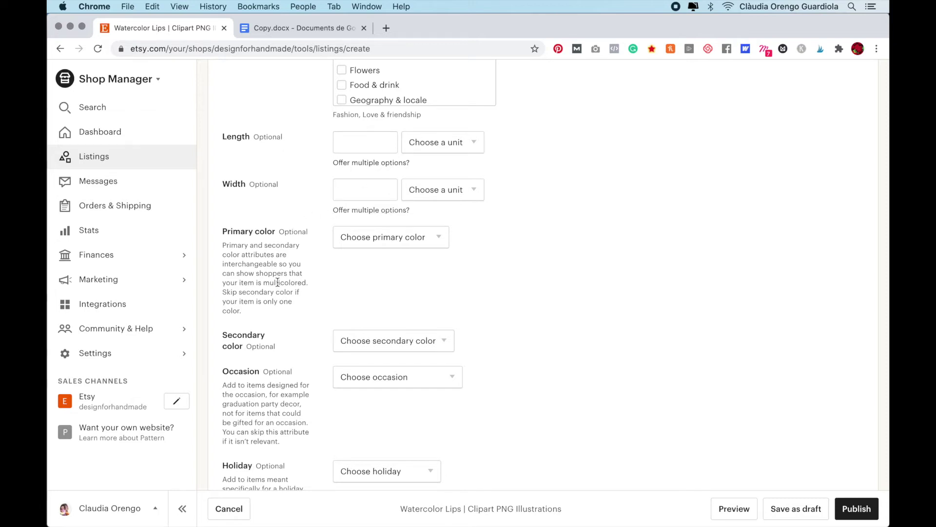
left_click(403, 239)
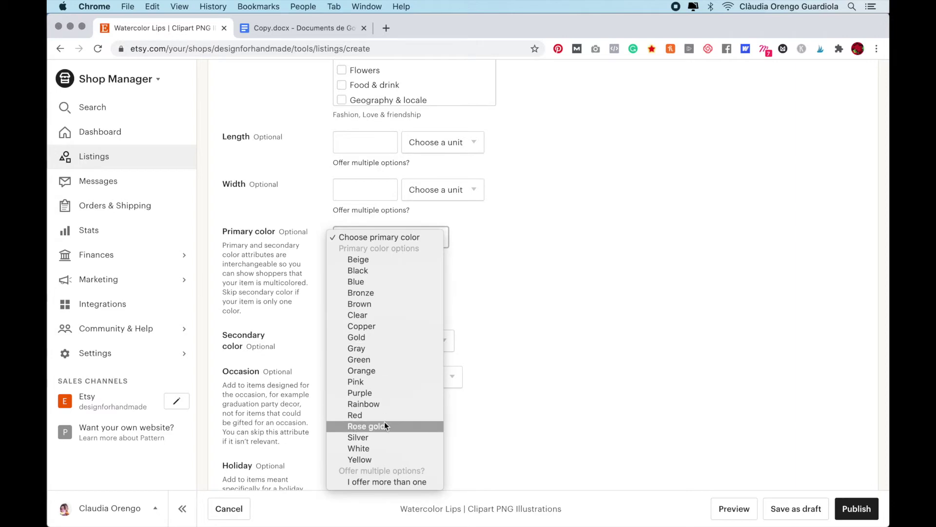
left_click(370, 381)
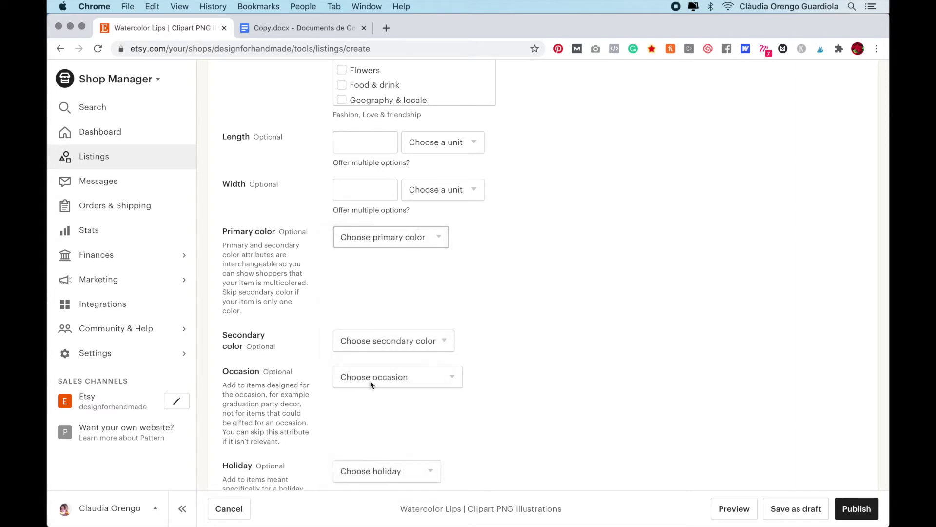
left_click(408, 240)
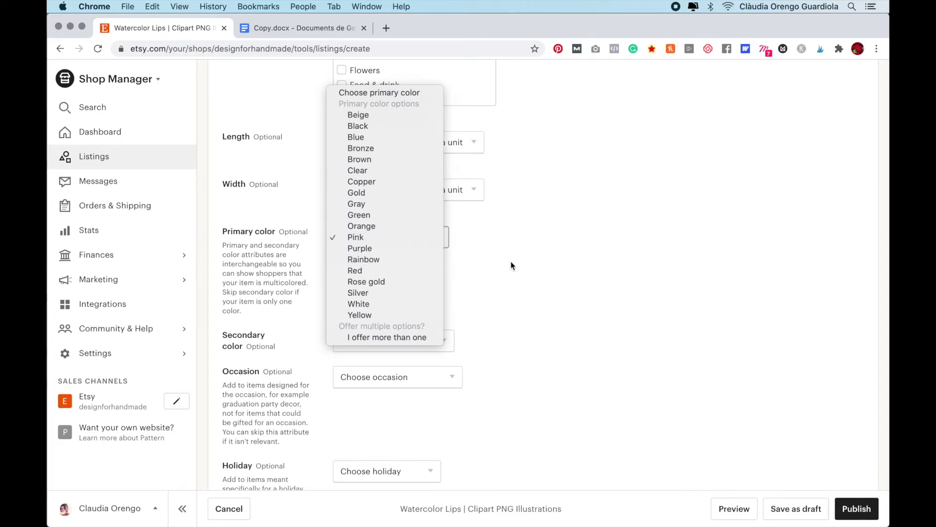
left_click(476, 257)
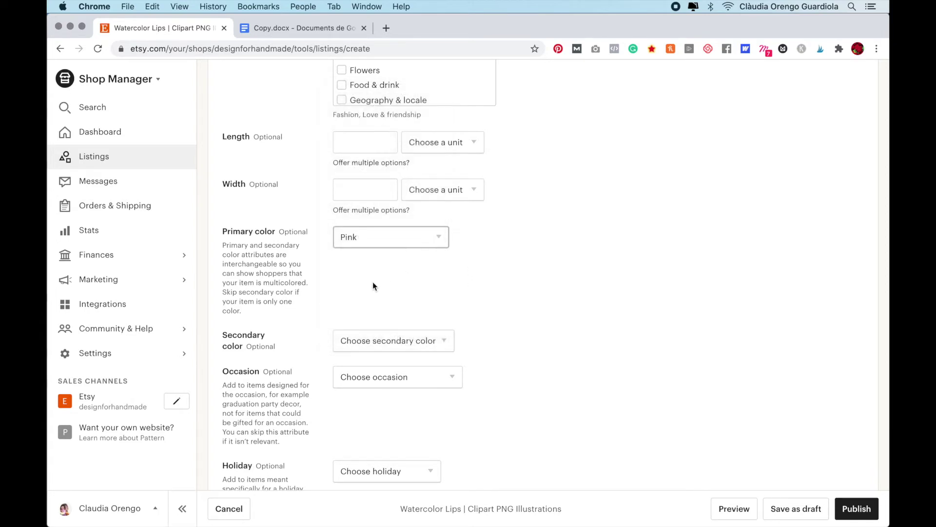
Check the Occasion options without choosing one and set the Holiday to Valentine's Day
scroll(372, 286, "down", 2)
double_click(288, 231)
left_click(314, 180)
scroll(341, 312, "down", 2)
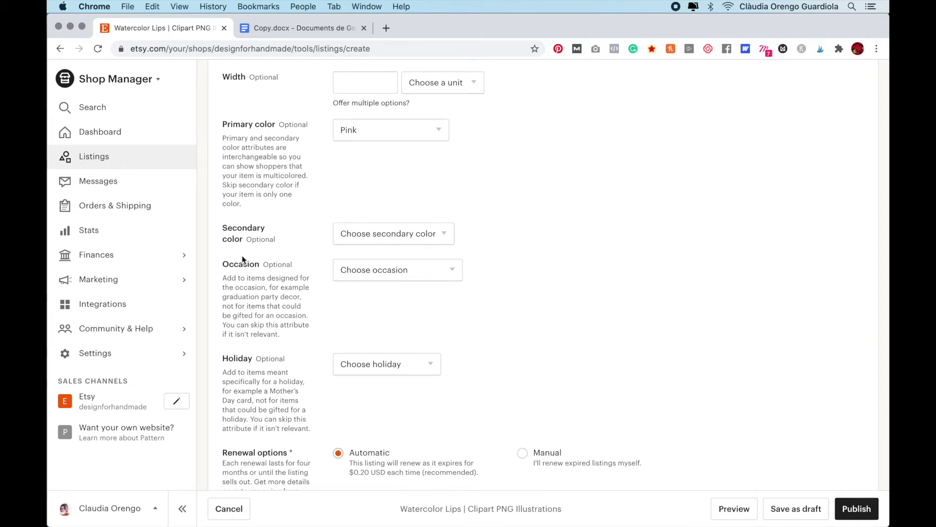
scroll(294, 299, "down", 3)
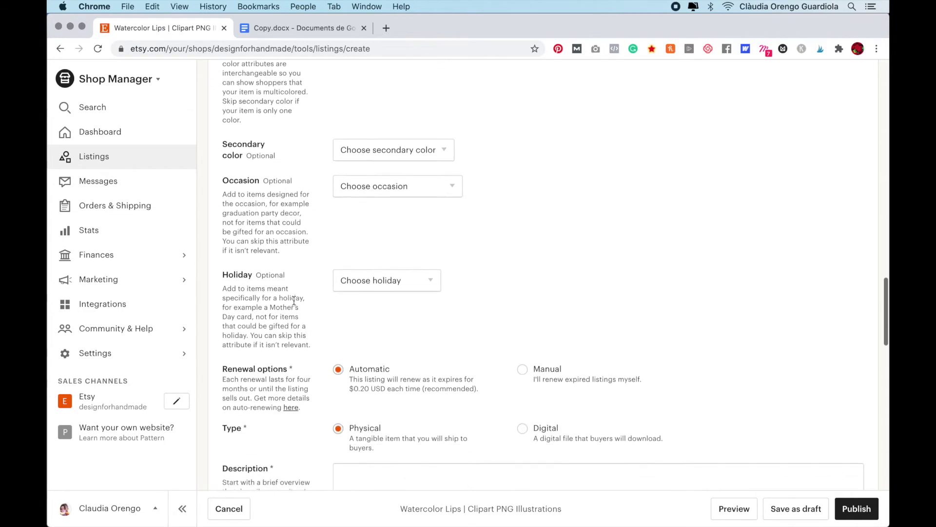
left_click(373, 192)
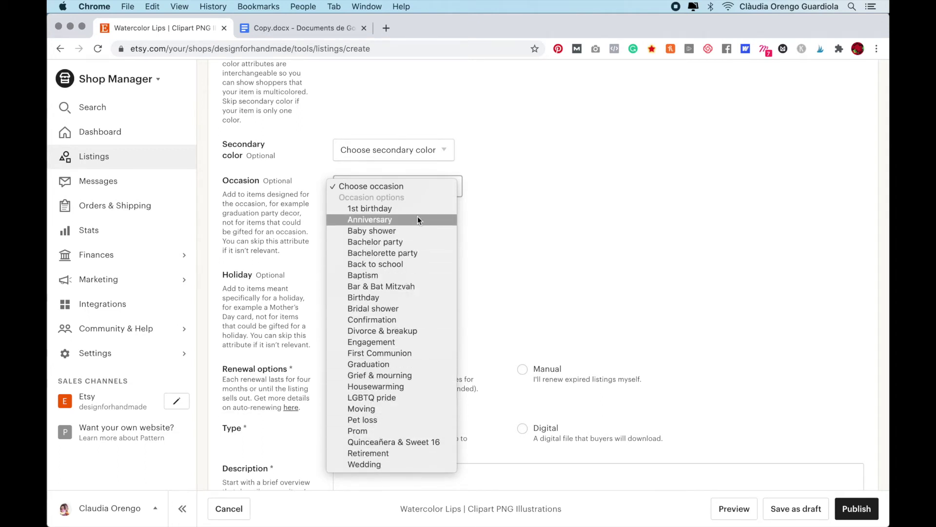
left_click(478, 194)
scroll(409, 288, "down", 2)
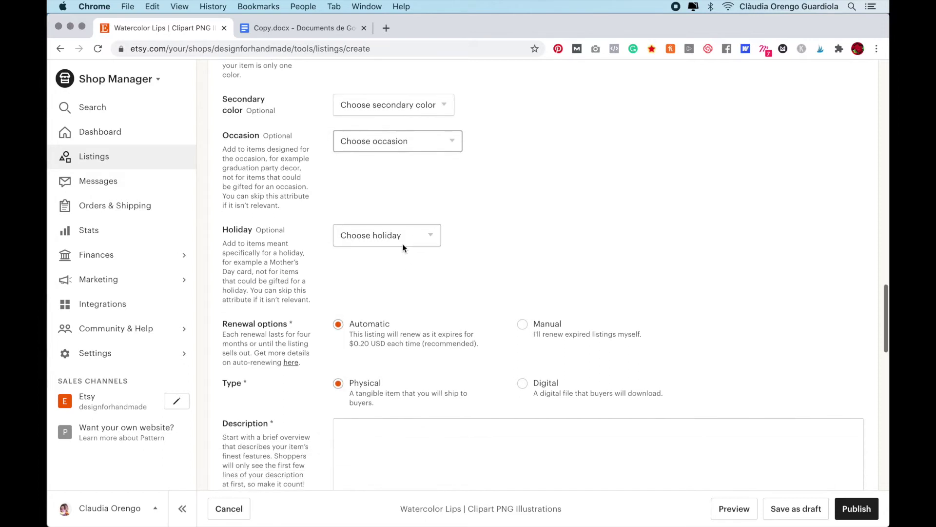
left_click(403, 247)
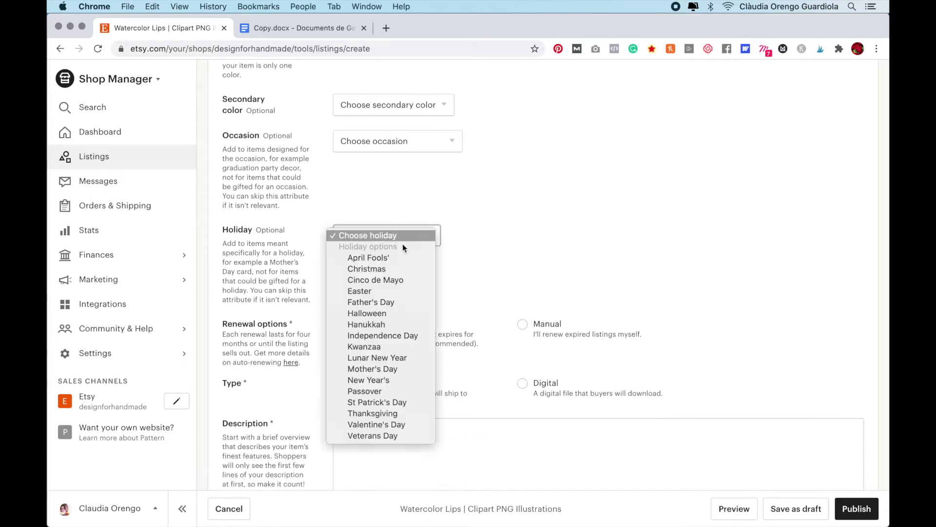
left_click(396, 424)
Set the renewal option to Manual and the listing type to Digital
scroll(443, 341, "down", 3)
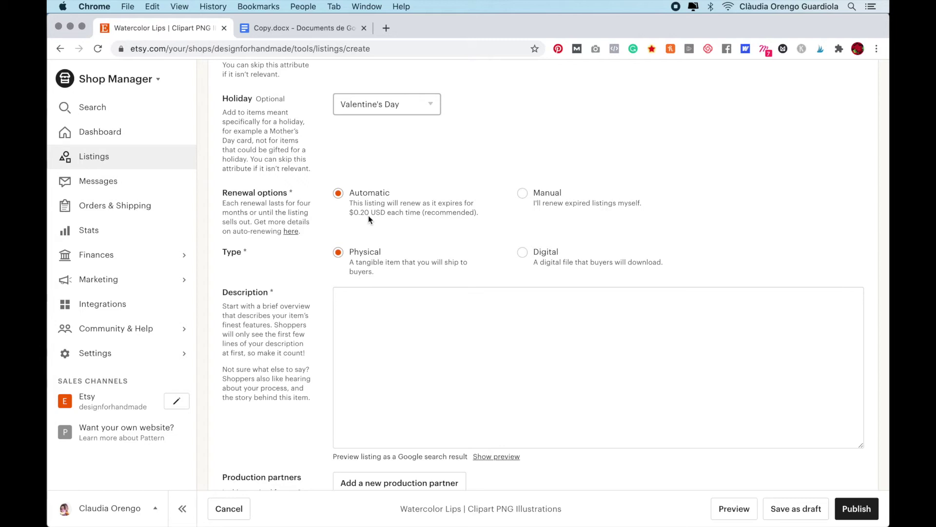
left_click(562, 207)
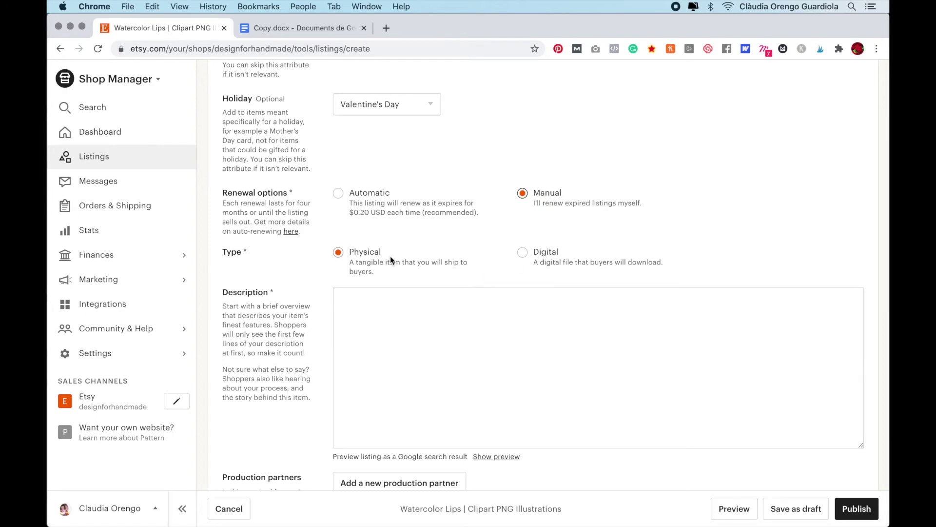
left_click(540, 251)
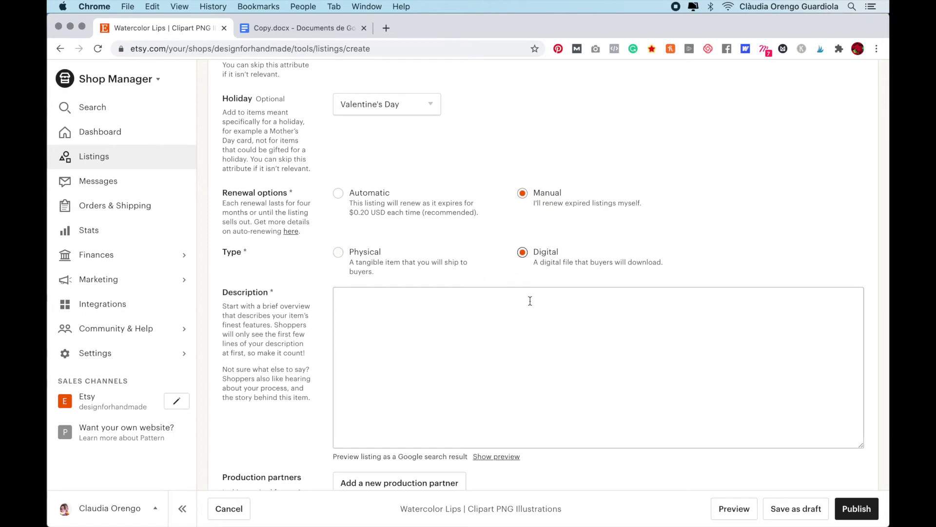
Copy the full description text, including the closing signature, from the Copy.docx document into the listing's Description
scroll(510, 295, "down", 7)
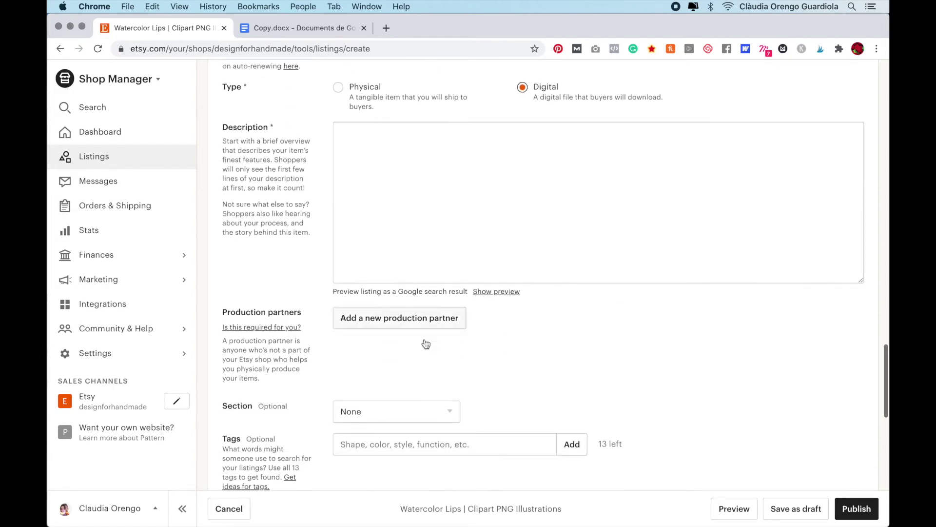
scroll(452, 357, "up", 3)
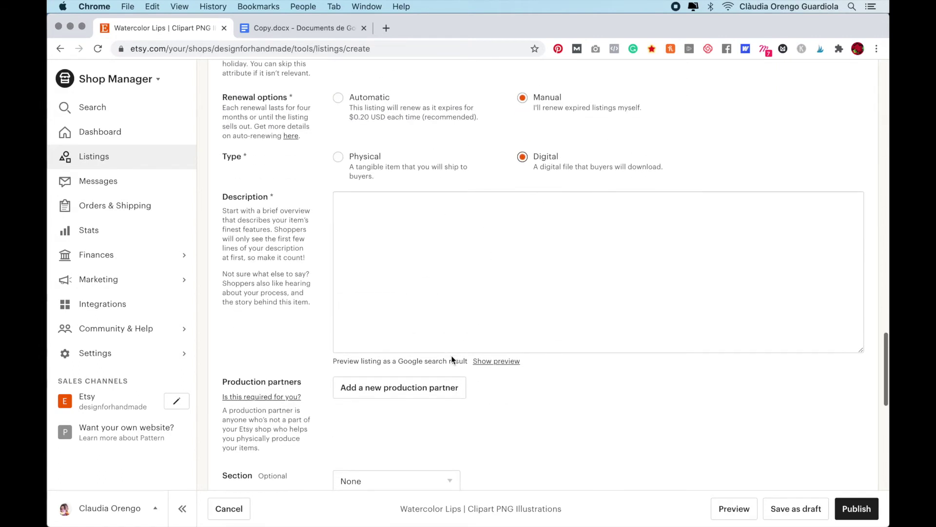
scroll(452, 358, "down", 2)
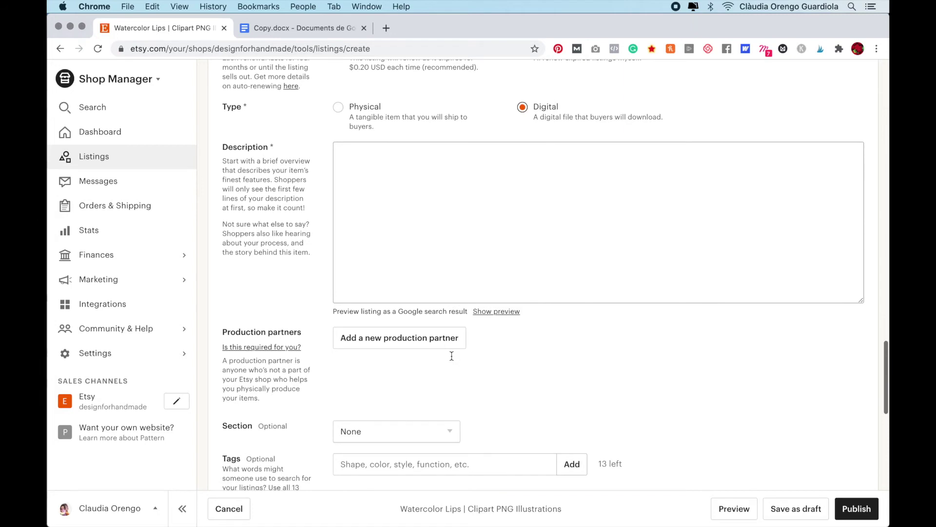
left_click(381, 185)
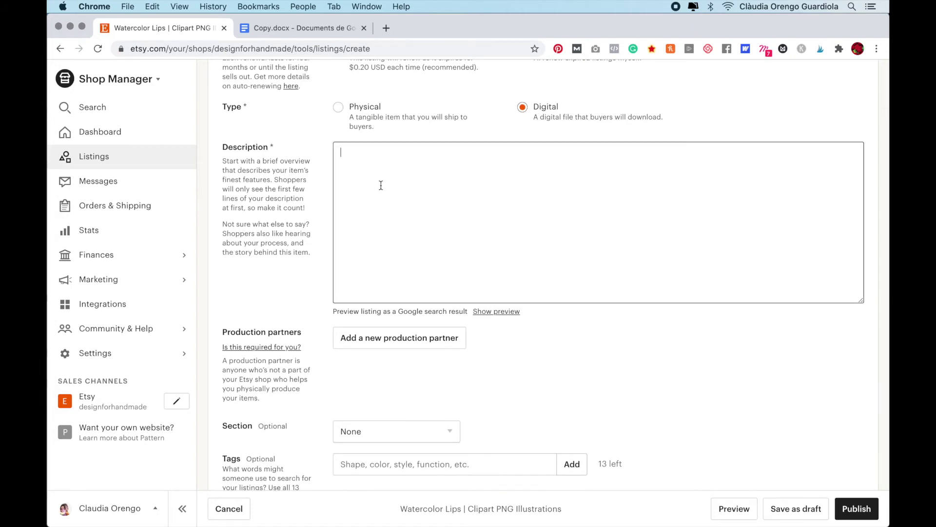
left_click(284, 29)
left_click_drag(306, 266, 423, 512)
key("super+c")
scroll(423, 511, "down", 3)
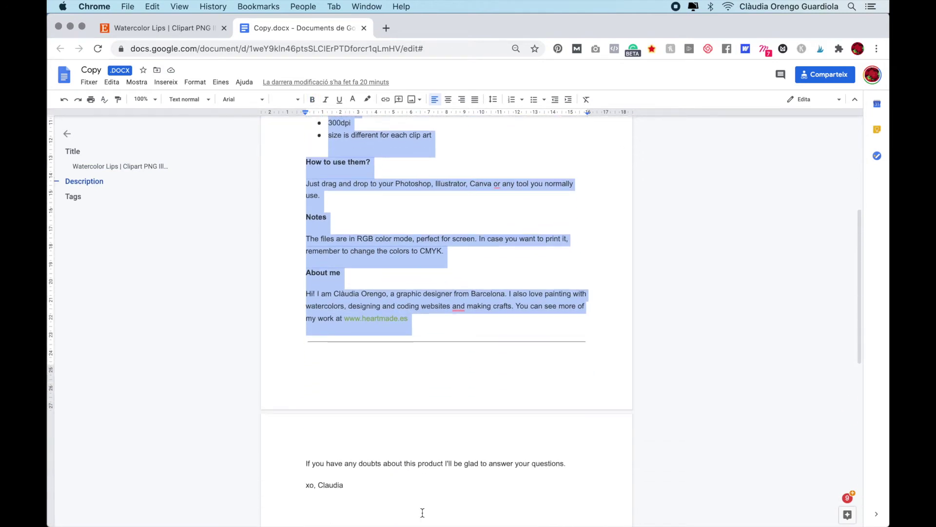
scroll(364, 446, "down", 2)
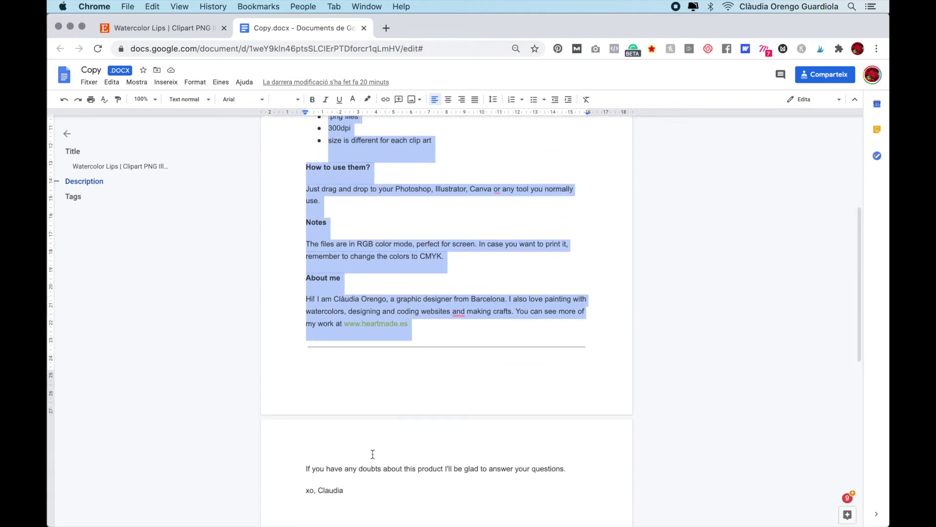
left_click_drag(341, 479, 383, 501)
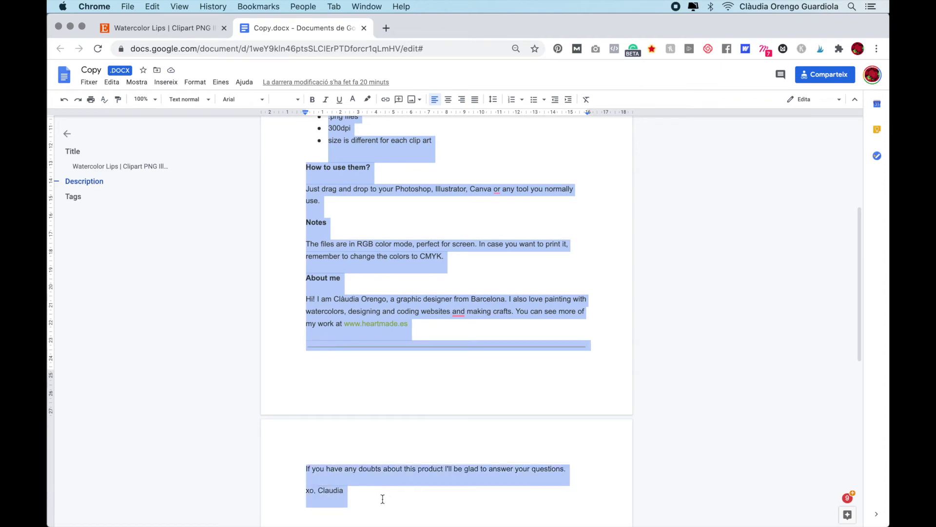
left_click(206, 30)
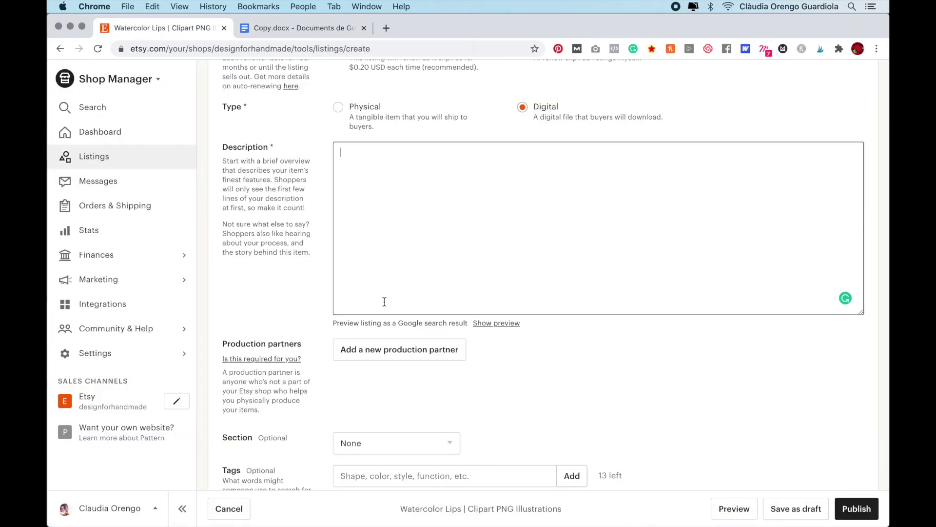
left_click(382, 223)
key("super+v")
Separate the "What is included?" heading from the description's intro with blank lines and prefix it with ">>"
scroll(408, 226, "up", 2)
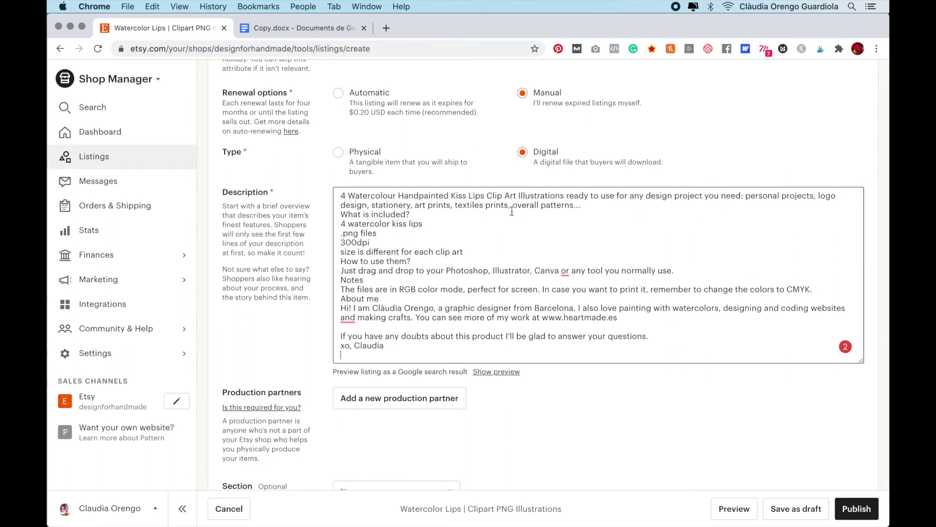
left_click(586, 205)
key("Return")
key("Return")
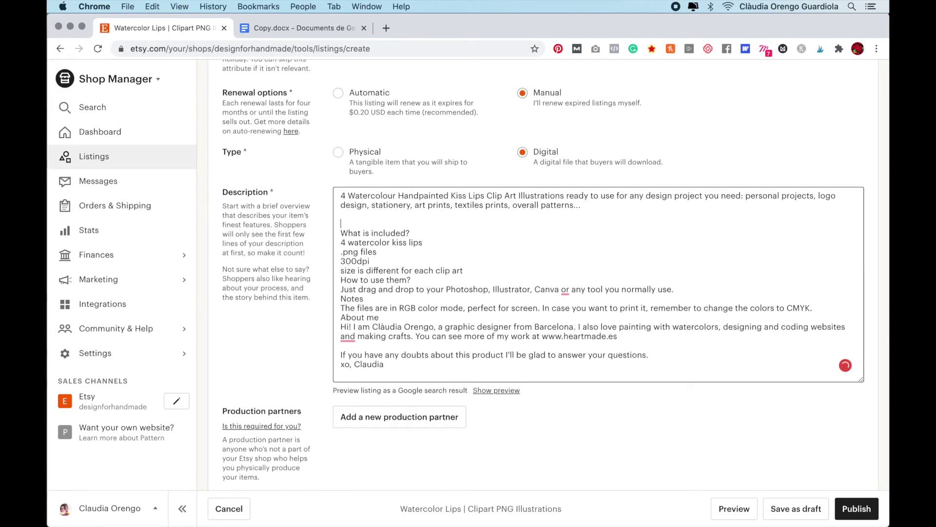
type(">>")
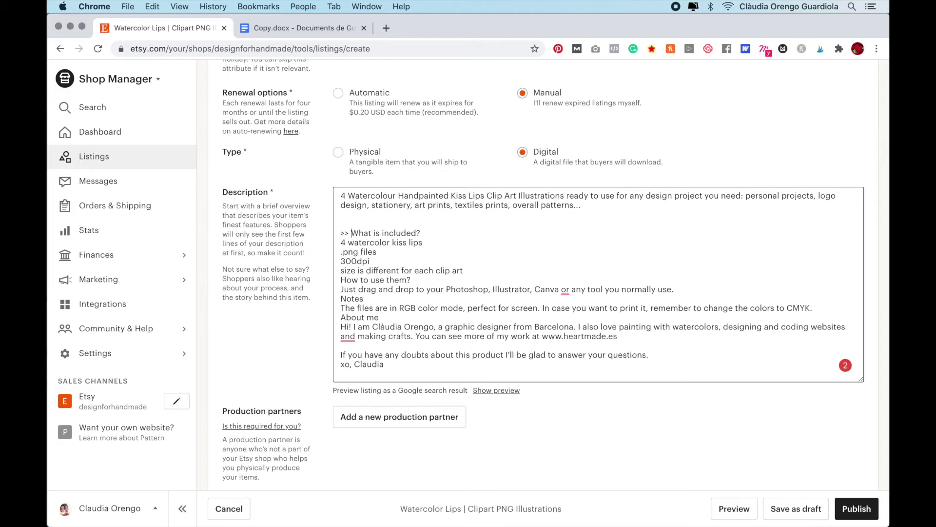
Separate the "How to use them?", "Notes" and "About me" headings in the description with blank lines and prefix each with ">>"
left_click(479, 271)
key("Return")
left_click(334, 291)
type(">>")
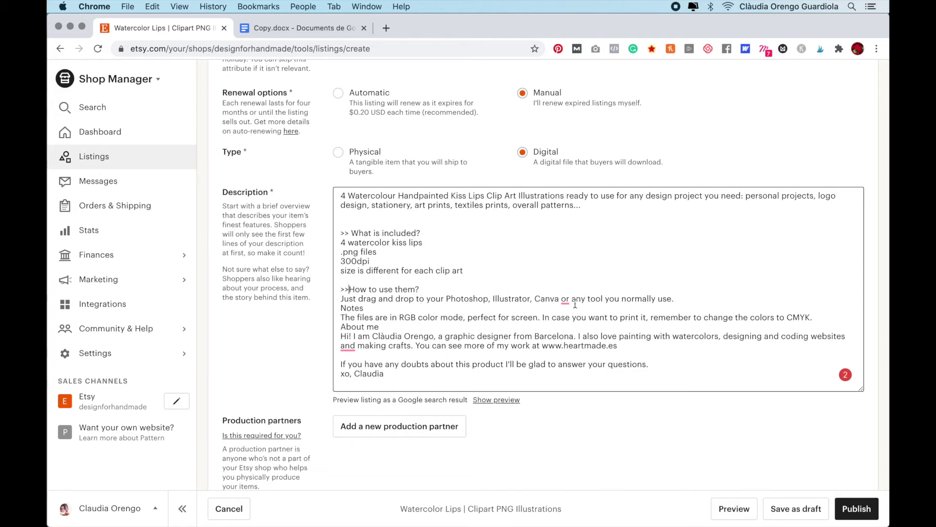
left_click(686, 299)
key("Return")
left_click(336, 317)
type(">>")
left_click(341, 336)
key("Return")
type(">>")
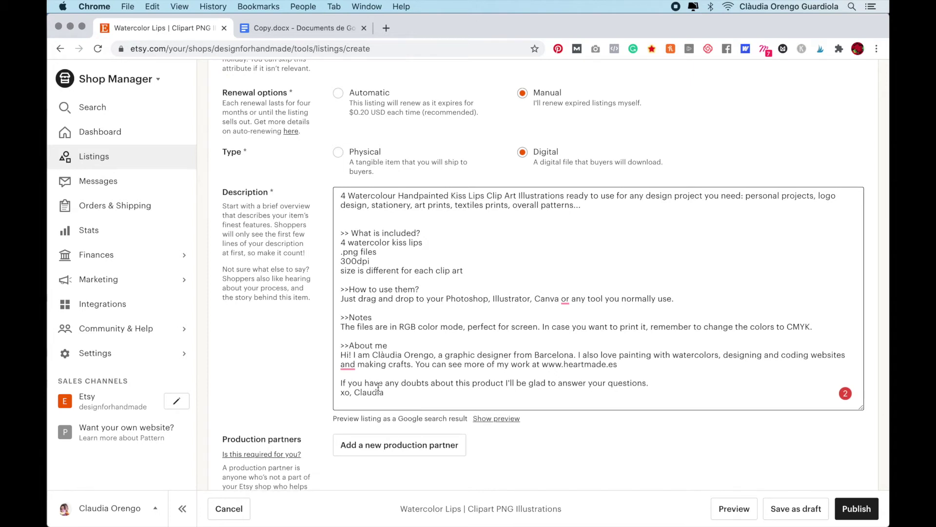
Assign the listing to the Watercolor Illustrations section
scroll(641, 371, "down", 3)
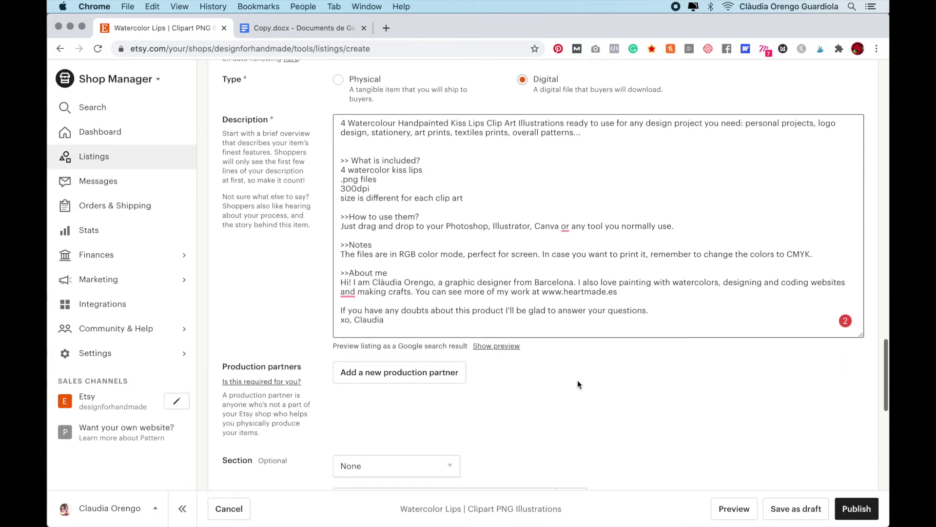
scroll(466, 386, "down", 3)
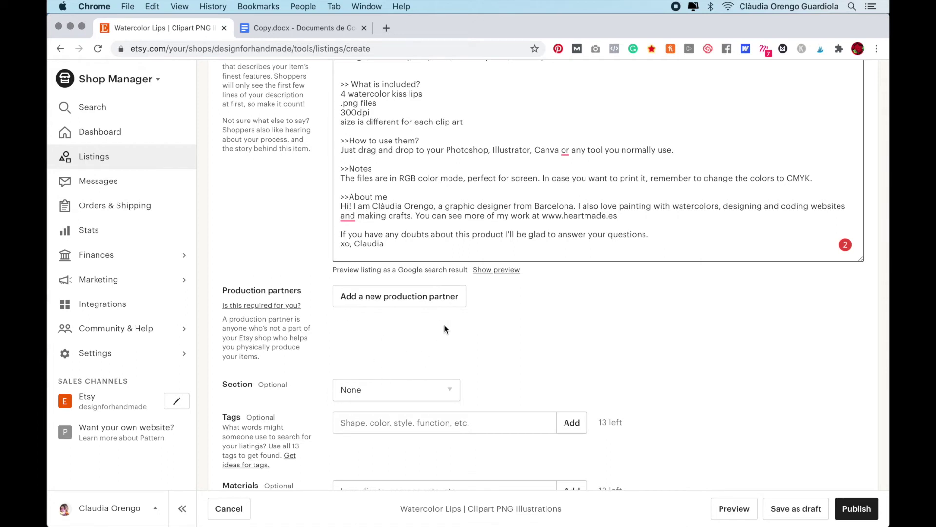
scroll(445, 329, "down", 4)
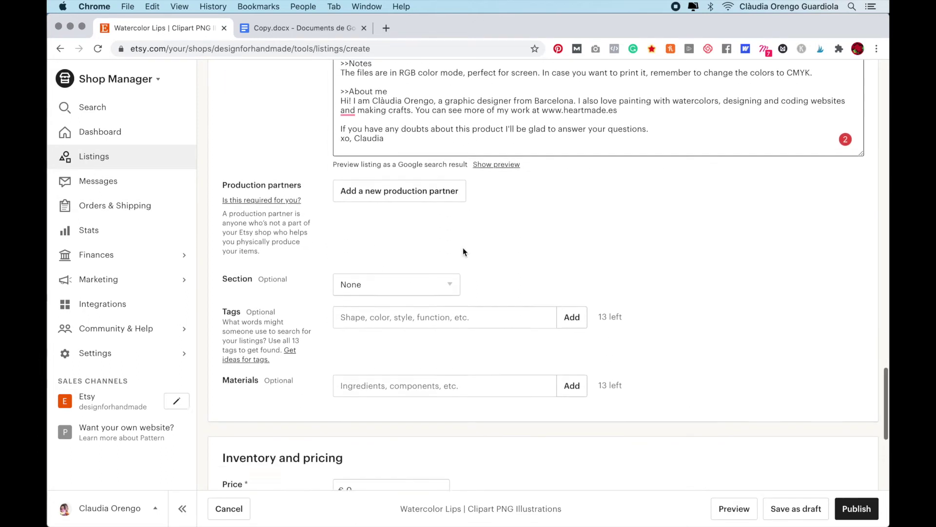
scroll(463, 251, "down", 1)
scroll(453, 186, "down", 1)
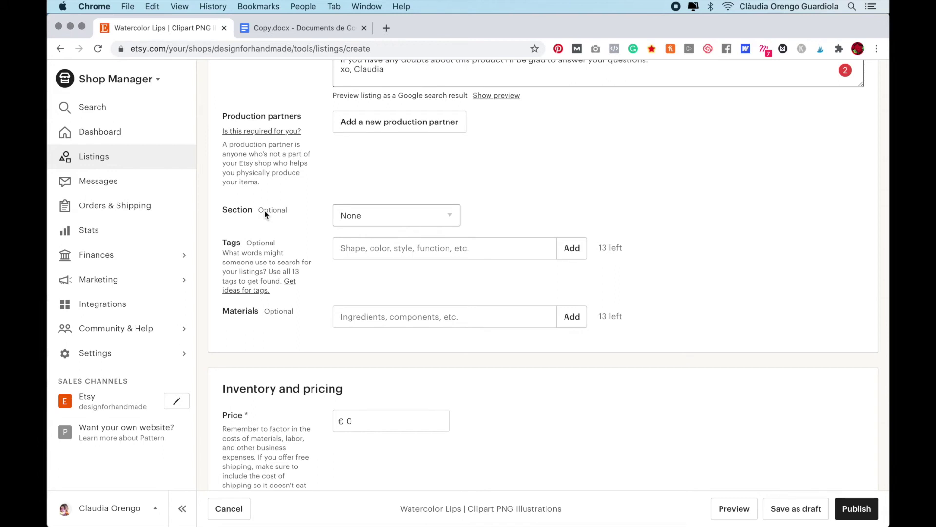
left_click(413, 222)
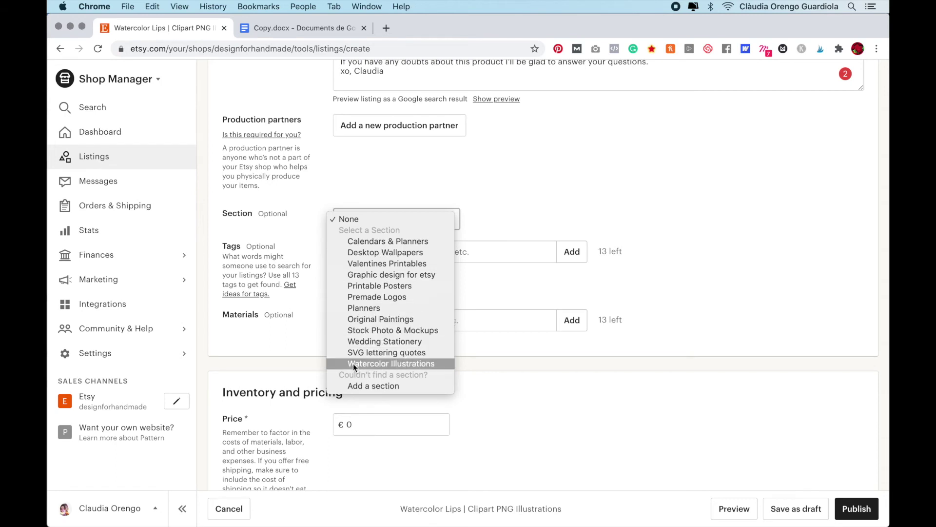
left_click(393, 364)
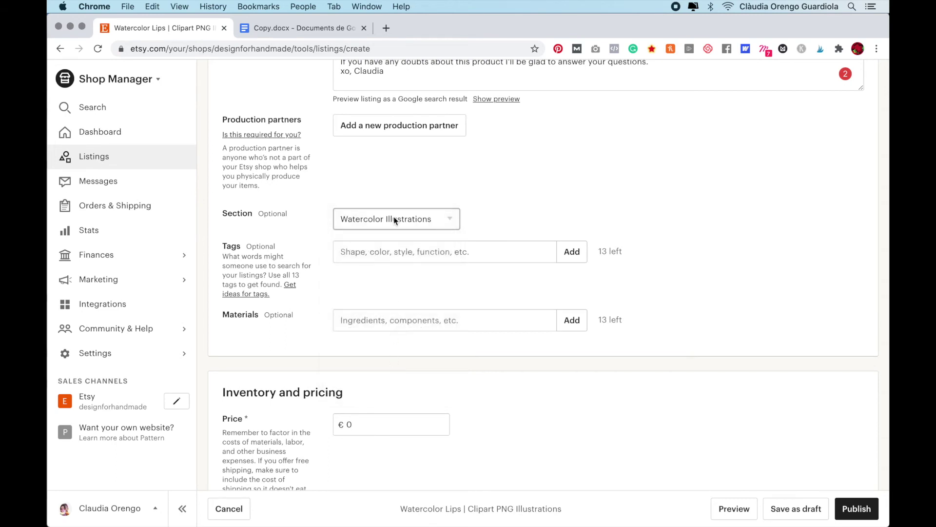
Copy the complete tag list from the Copy.docx document and add it to the listing's Tags
scroll(475, 259, "down", 2)
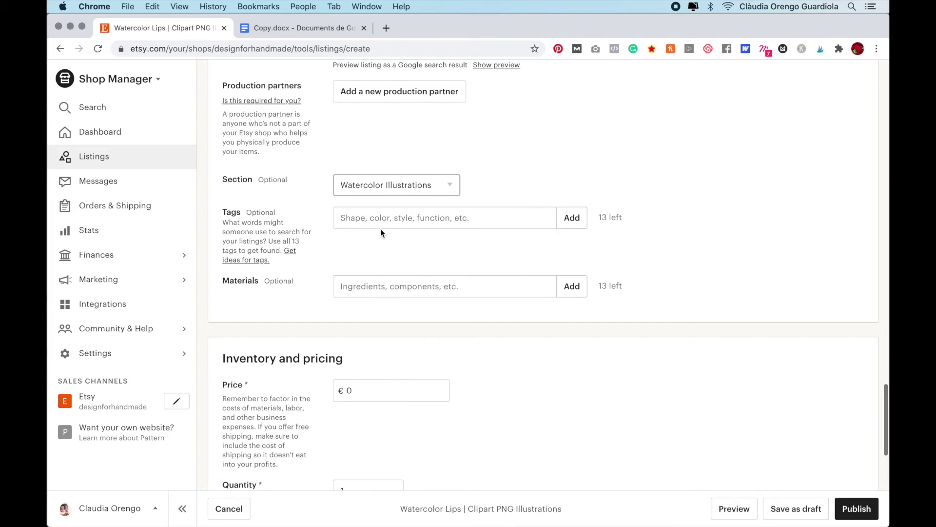
left_click(310, 29)
scroll(390, 292, "down", 10)
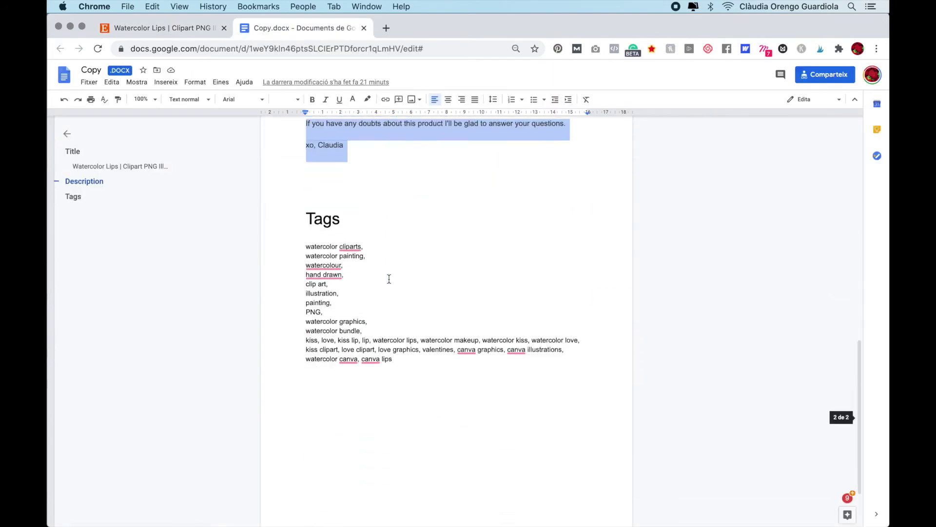
left_click_drag(395, 322, 305, 197)
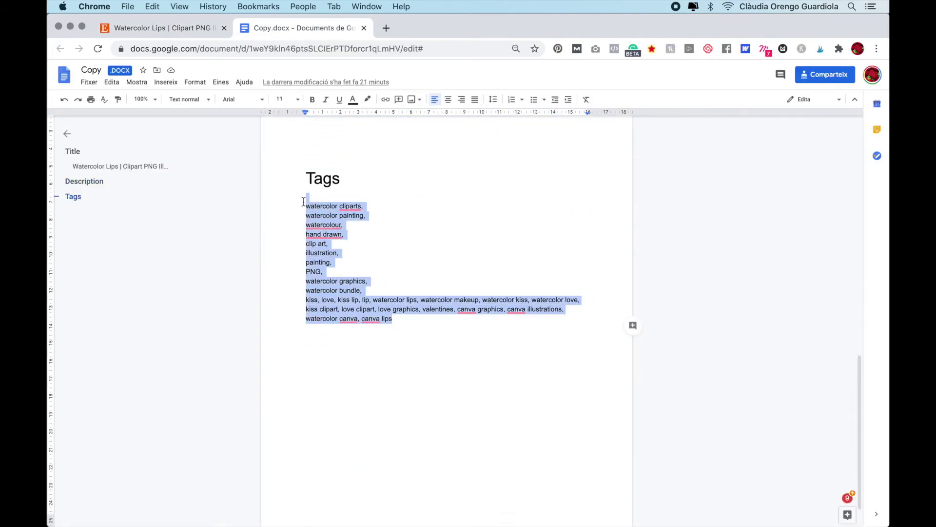
key("super+c")
left_click(195, 28)
left_click(476, 221)
key("super+v")
left_click(571, 218)
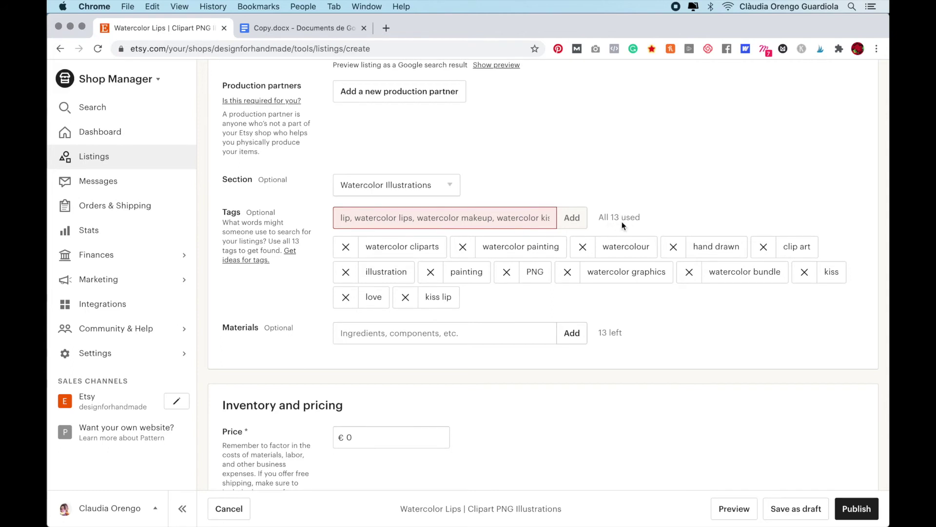
Remove the "hand drawn", "illustration" and "painting" tags and add "lip", "watercolor lips" and "watercolor makeup" from the pending list
mouse_move(514, 225)
left_click(670, 247)
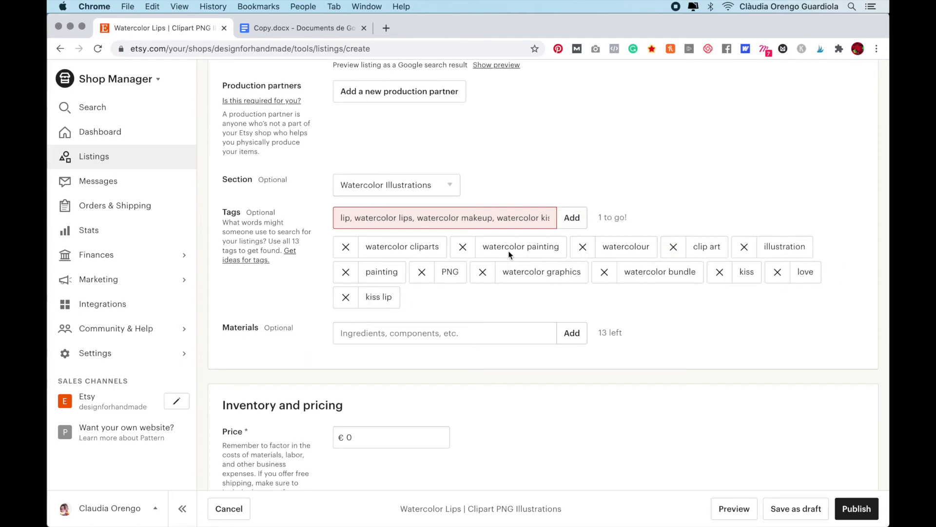
left_click(746, 247)
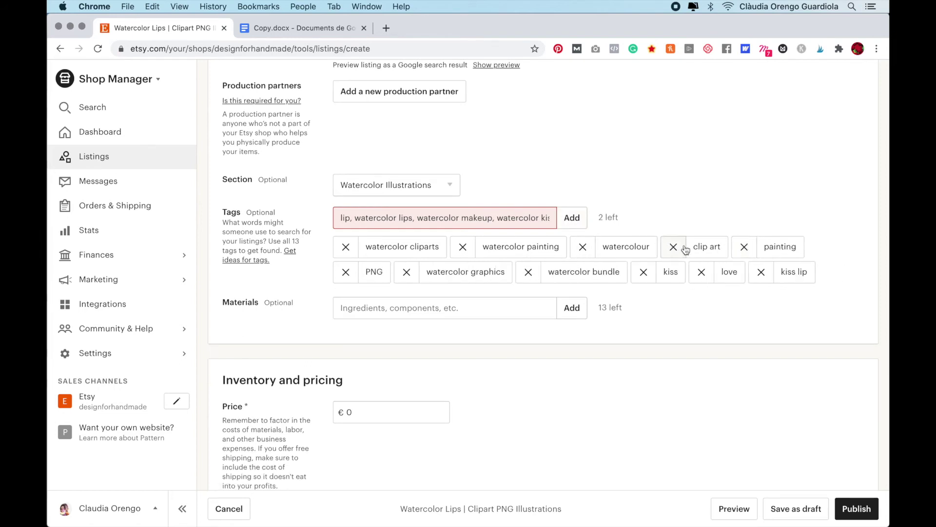
left_click(744, 248)
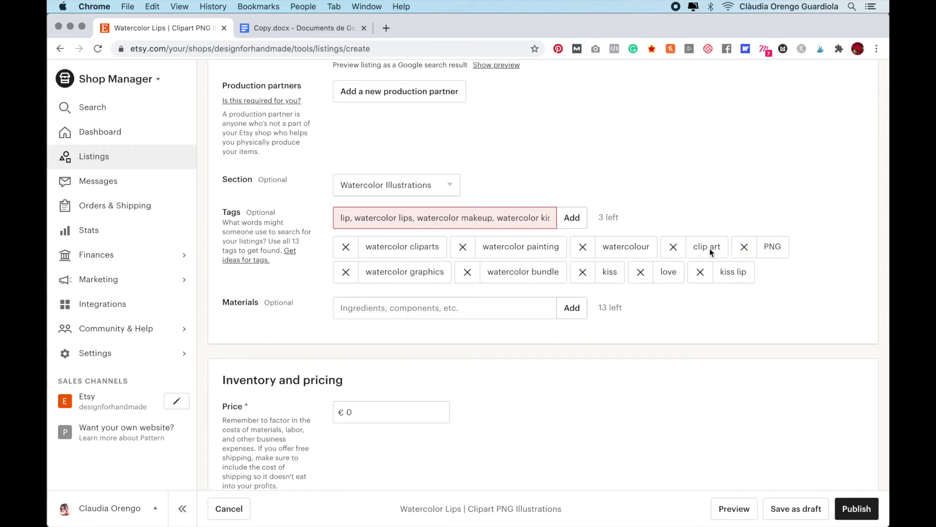
left_click(572, 225)
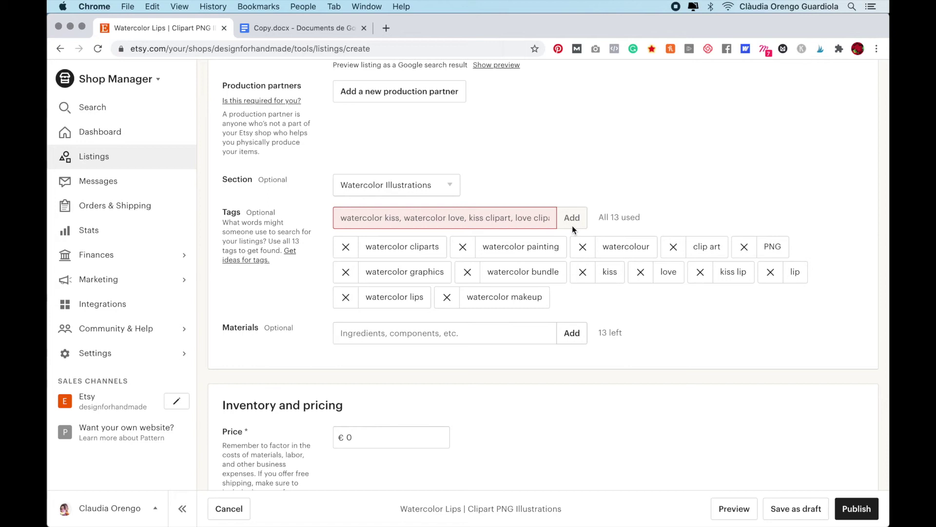
left_click(571, 226)
Replace the "kiss", "love" and "lip" tags with the pending "watercolor kiss", "watercolor love" and "kiss clipart"
left_click(651, 276)
left_click(588, 276)
left_click(653, 272)
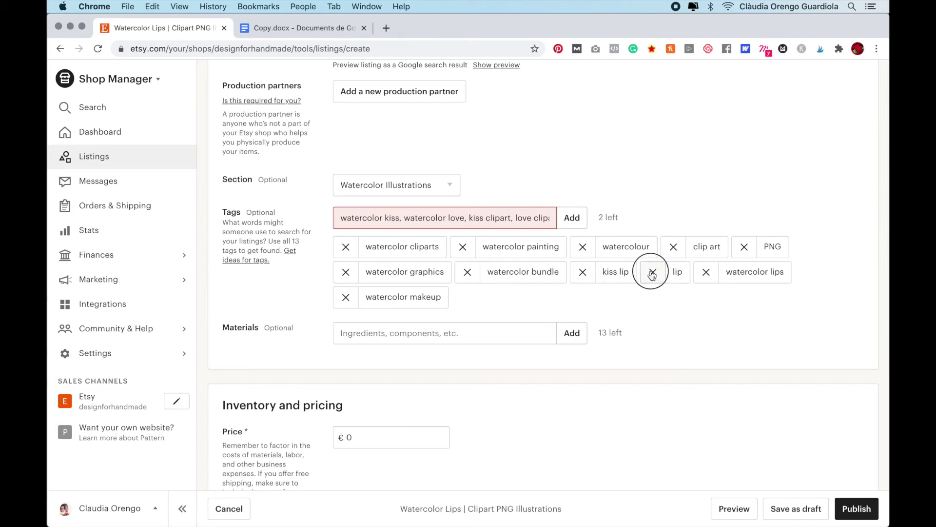
left_click(570, 219)
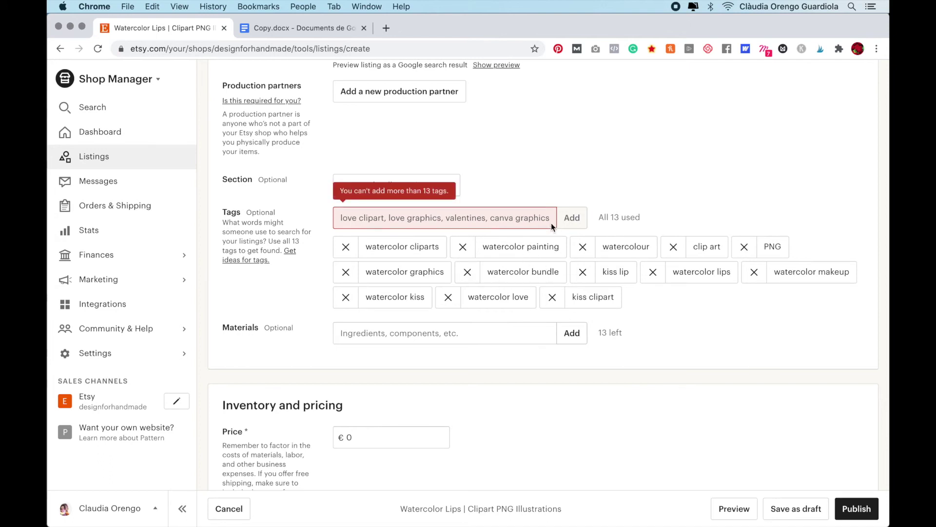
Replace the "watercolor love" tag with "valentines", discarding "love clipart" and "love graphics" from the pending tags
left_click(448, 296)
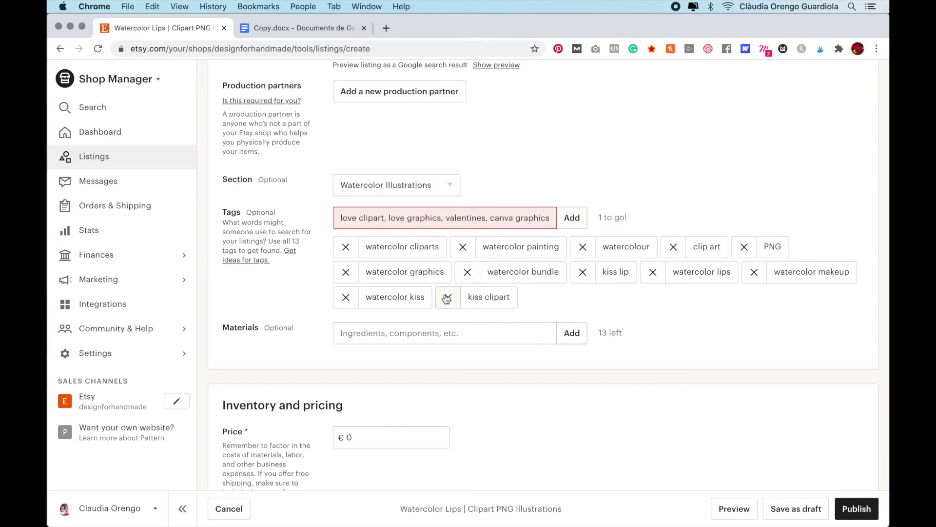
left_click(567, 220)
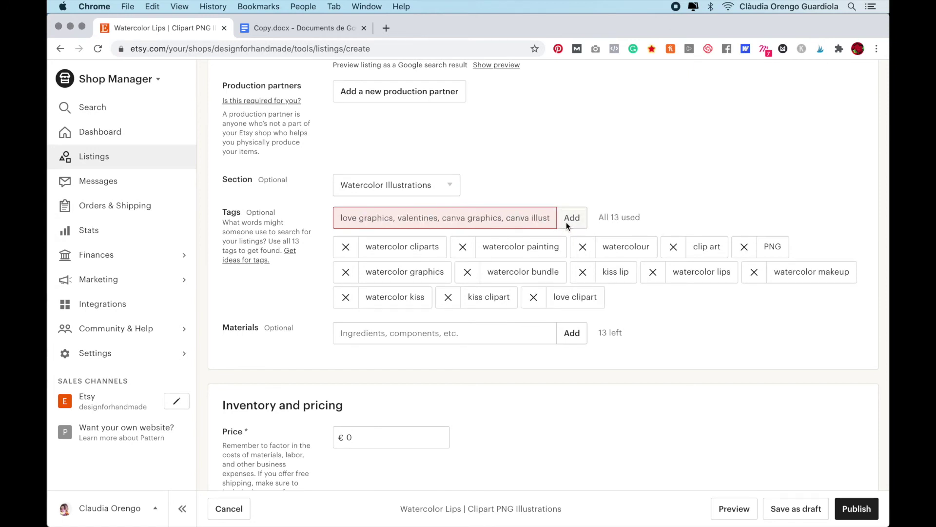
left_click(534, 296)
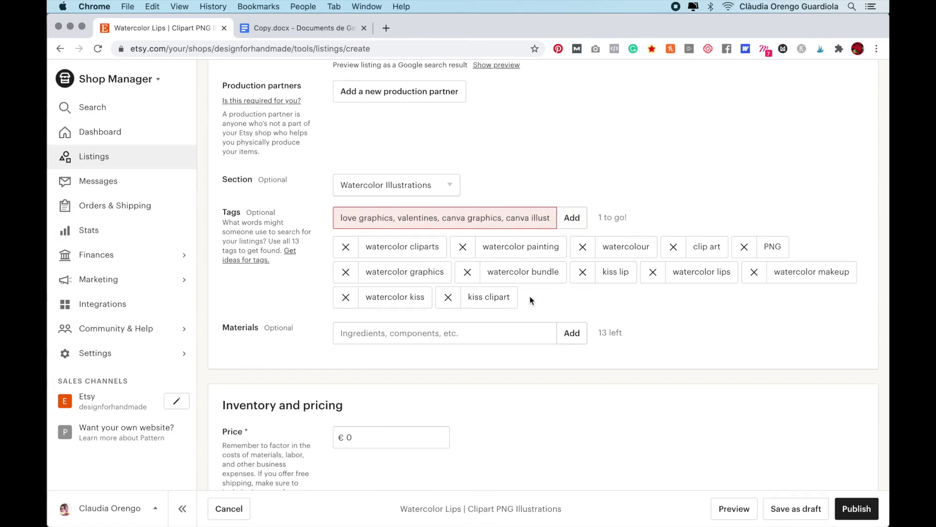
left_click(379, 220)
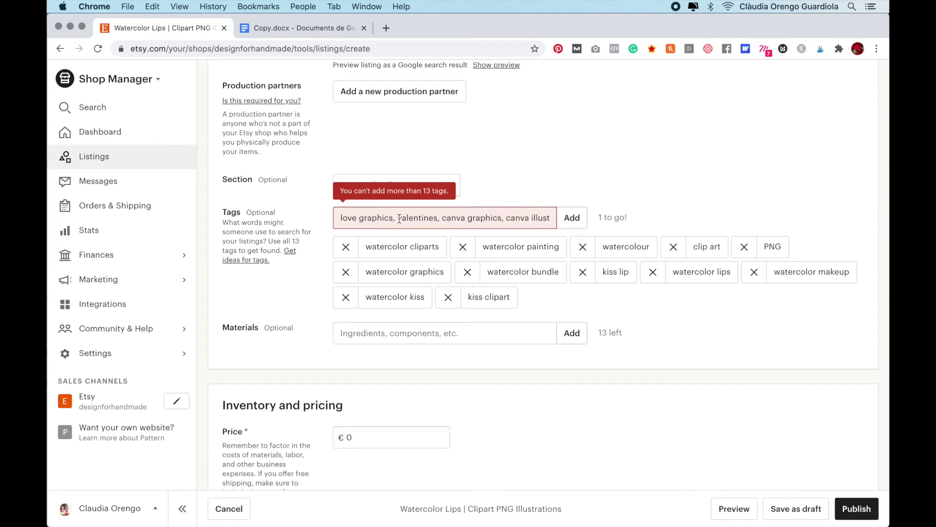
left_click_drag(397, 217, 299, 216)
key("BackSpace")
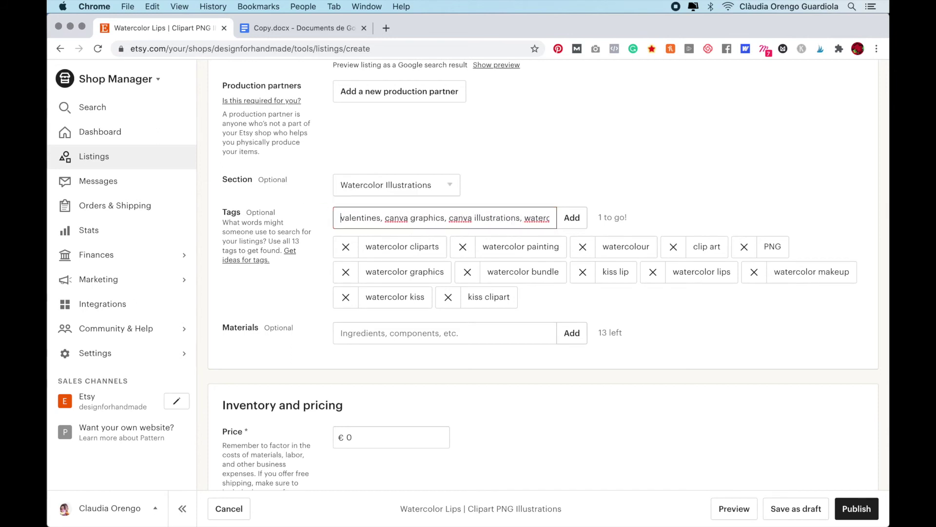
left_click(580, 220)
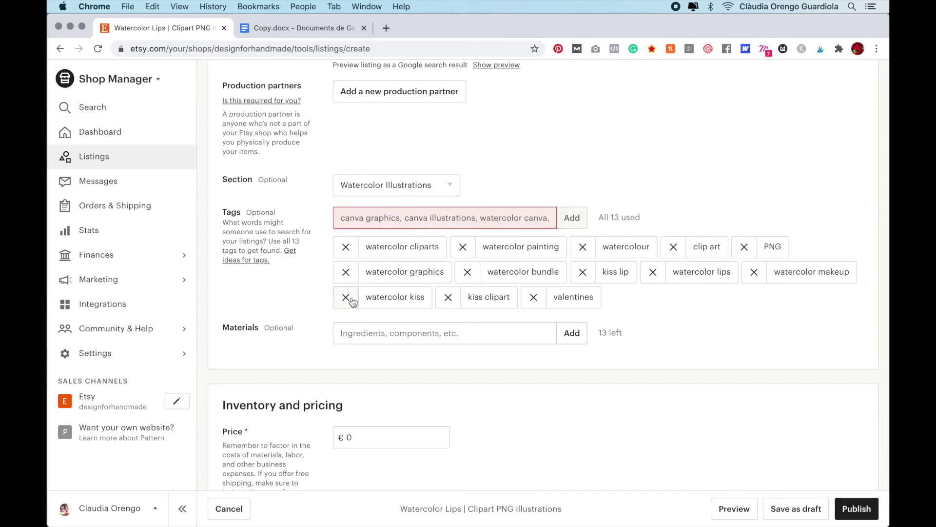
scroll(440, 298, "down", 3)
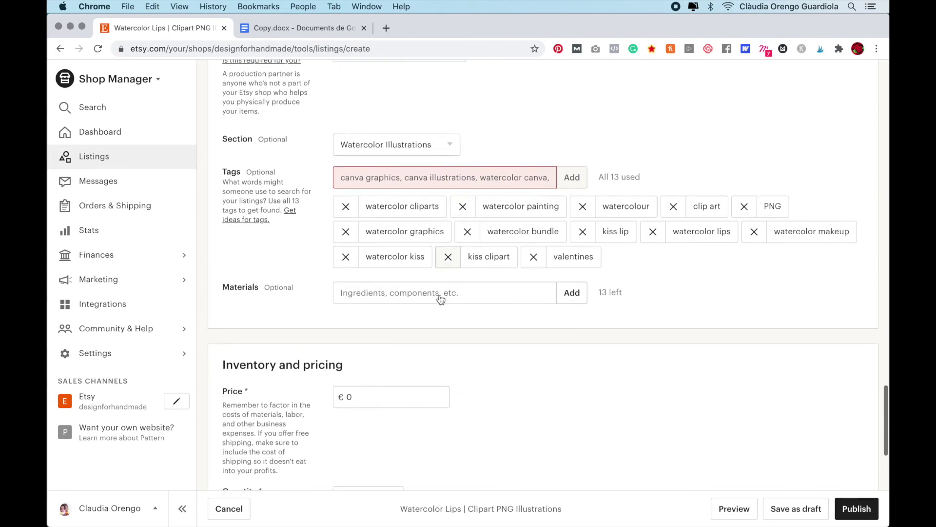
triple_click(530, 157)
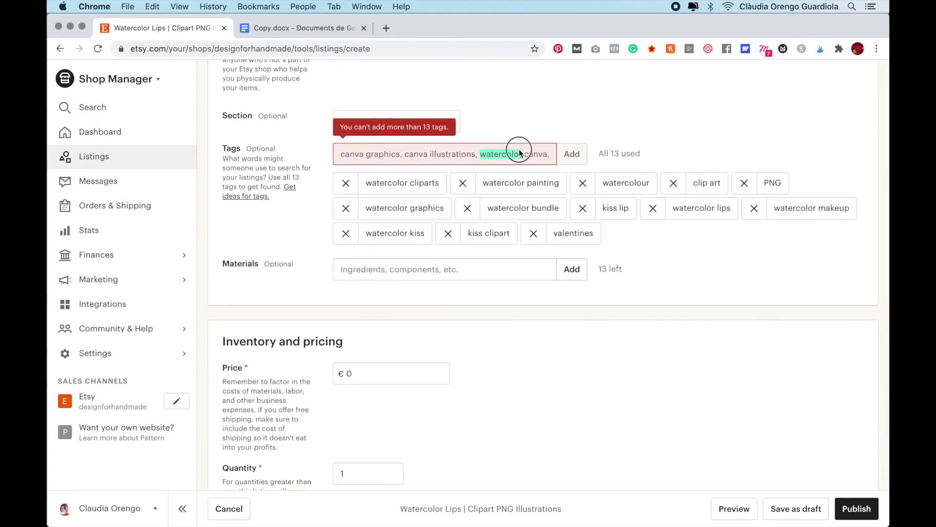
Set the listing's price to €5
scroll(420, 274, "down", 5)
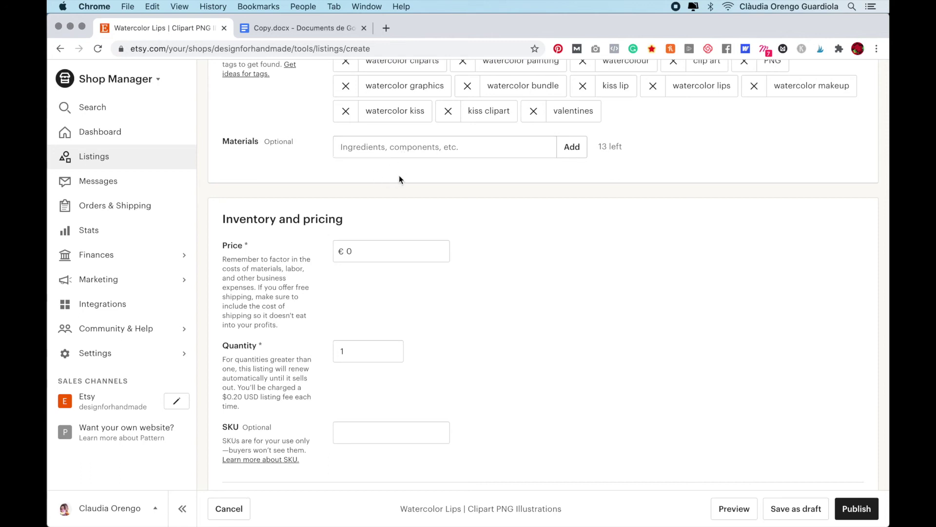
scroll(403, 264, "down", 1)
left_click(362, 214)
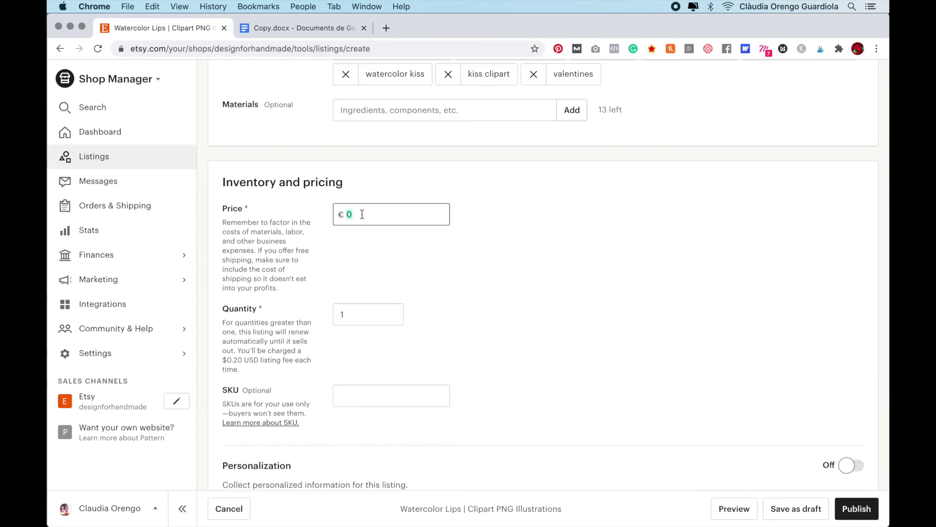
type("5")
Upload 4-watercolor-kiss-lips.zip from Finder to the listing's Digital files
scroll(349, 338, "down", 2)
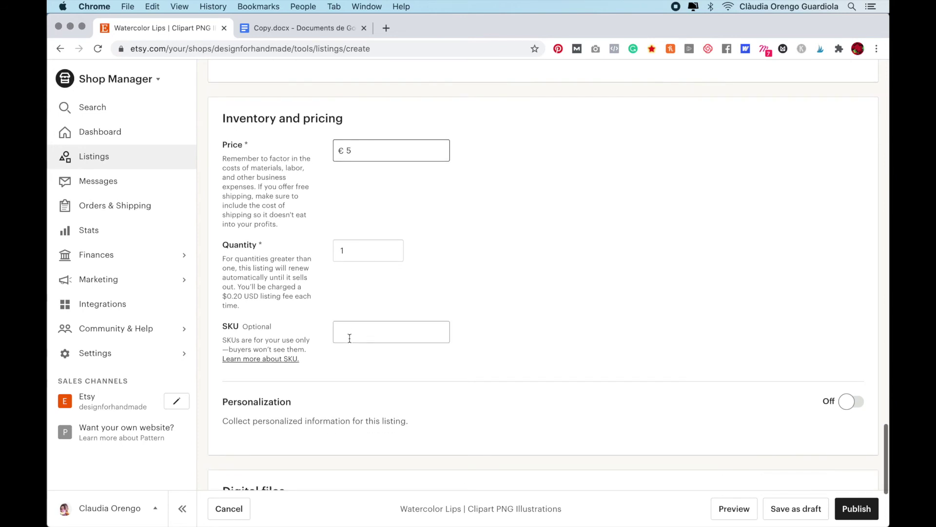
scroll(366, 314, "down", 1)
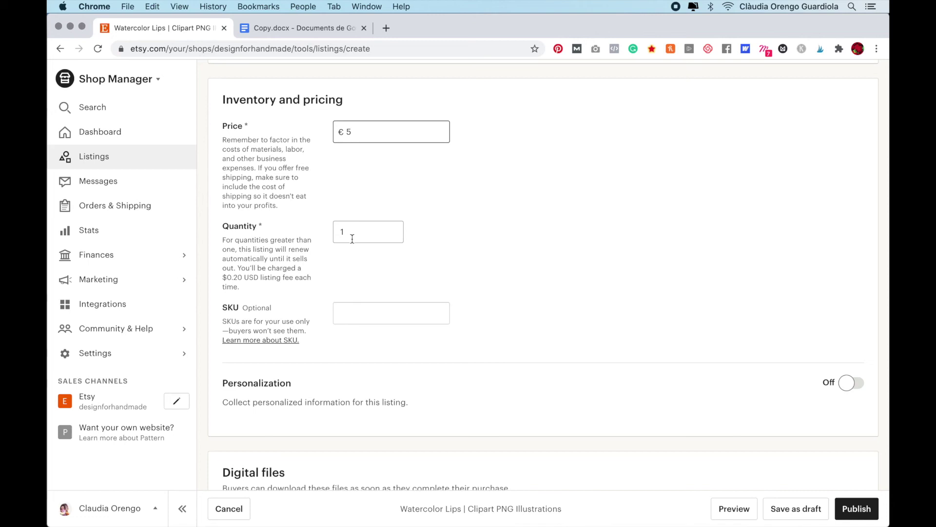
scroll(414, 251, "down", 5)
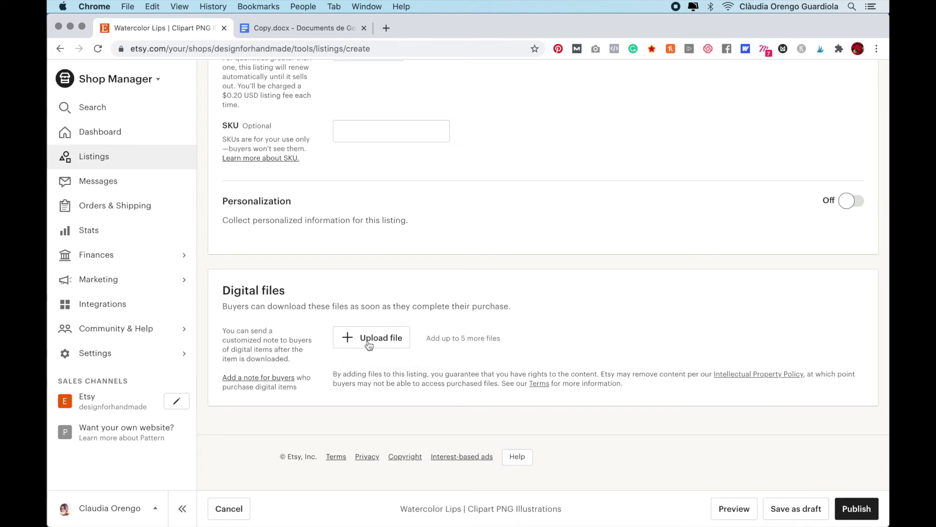
mouse_move(595, 516)
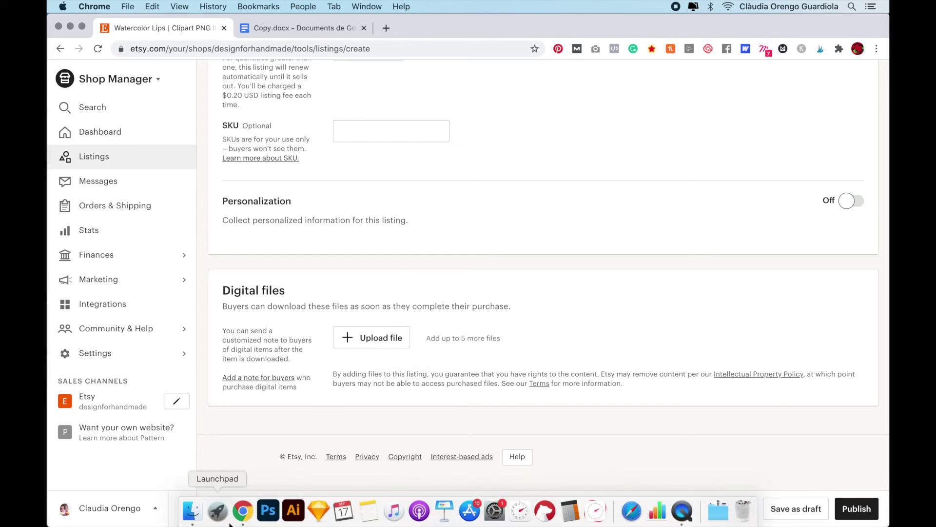
left_click(192, 511)
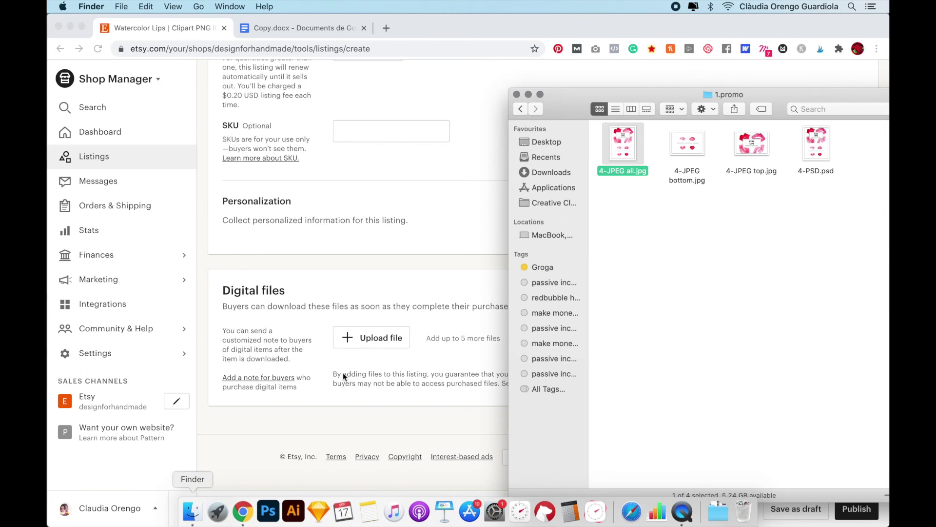
left_click(524, 111)
left_click_drag(695, 136, 373, 331)
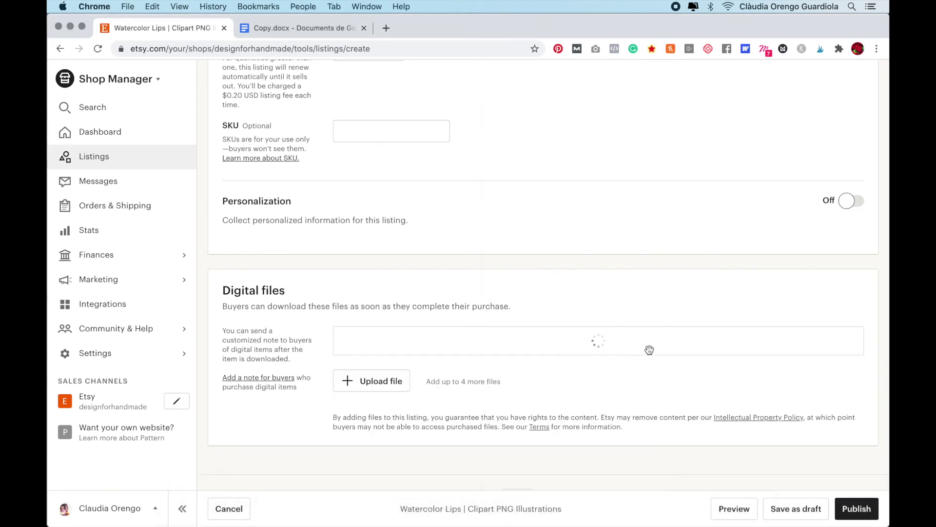
scroll(439, 412, "down", 1)
scroll(439, 408, "down", 1)
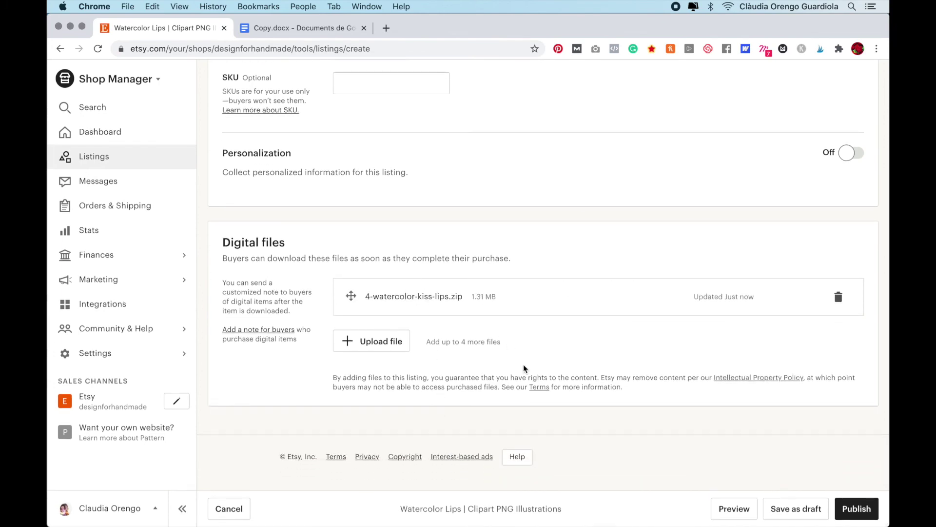
Publish the new Watercolor Lips listing and accept the listing fee
scroll(493, 294, "down", 10)
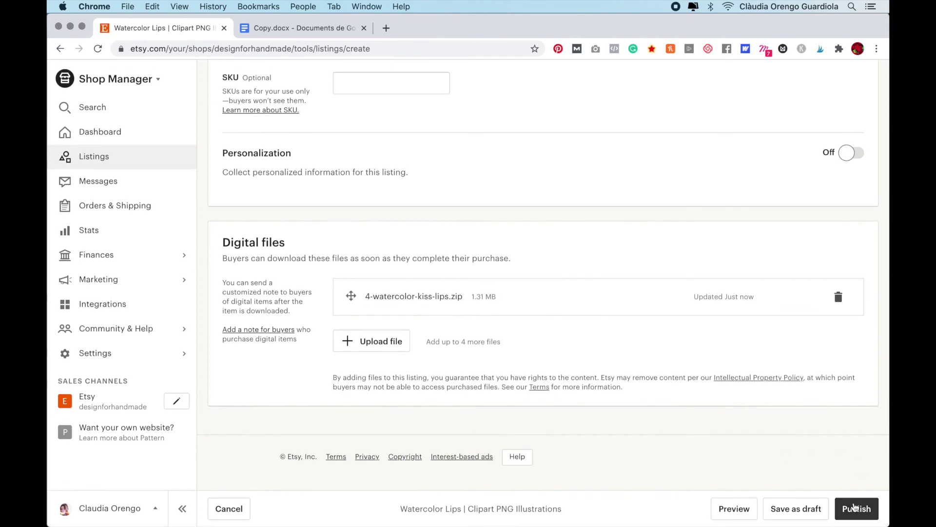
left_click(854, 507)
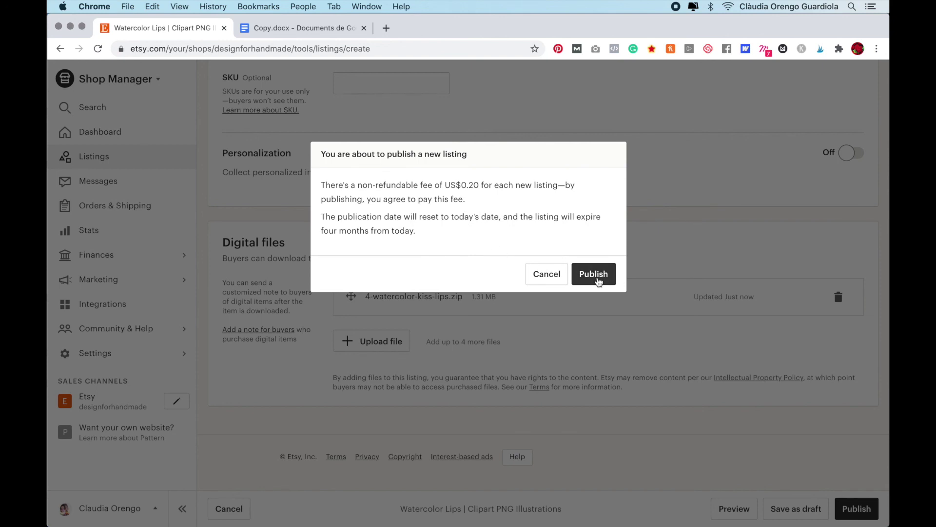
left_click(593, 274)
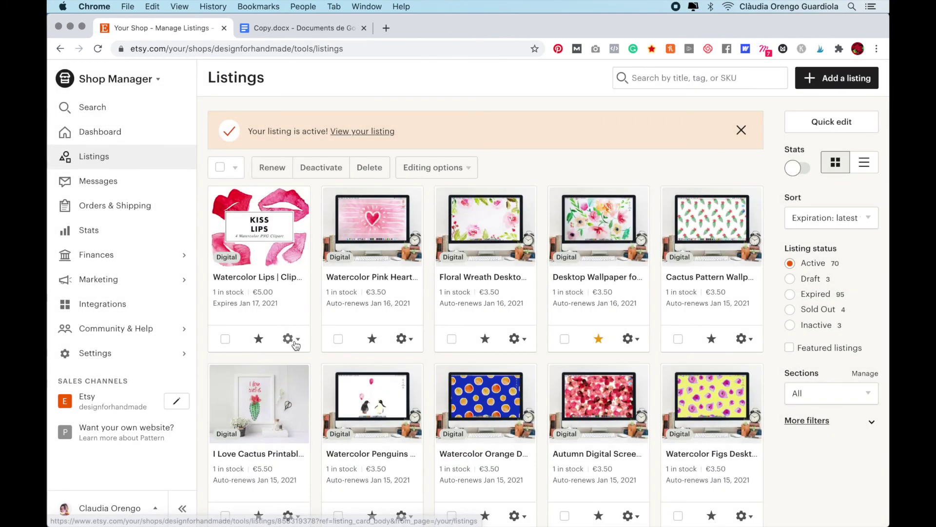
View the published Watercolor Lips listing on its public Etsy page
left_click(303, 244)
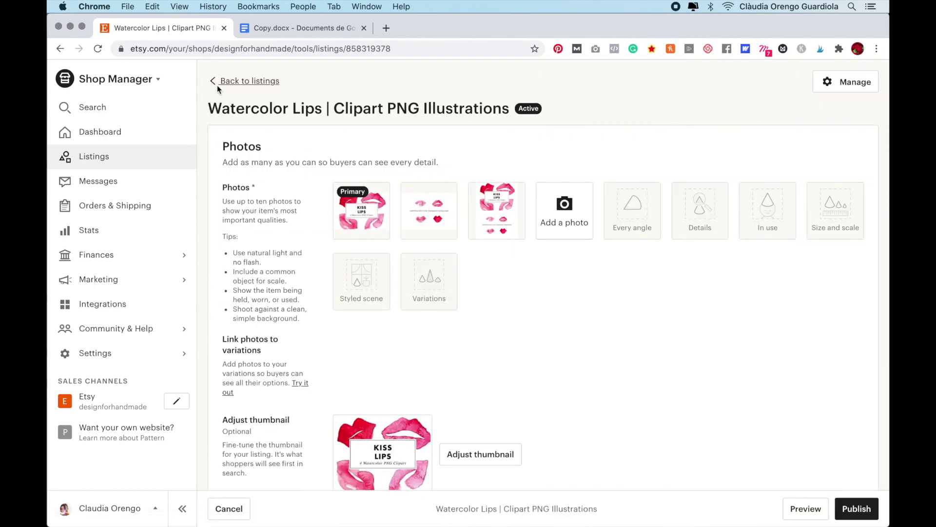
left_click(220, 82)
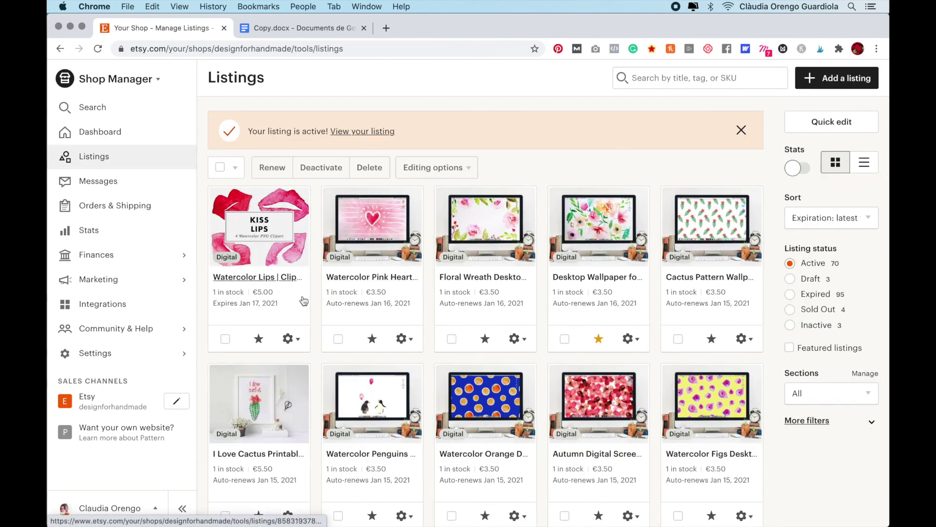
left_click(290, 338)
left_click(250, 375)
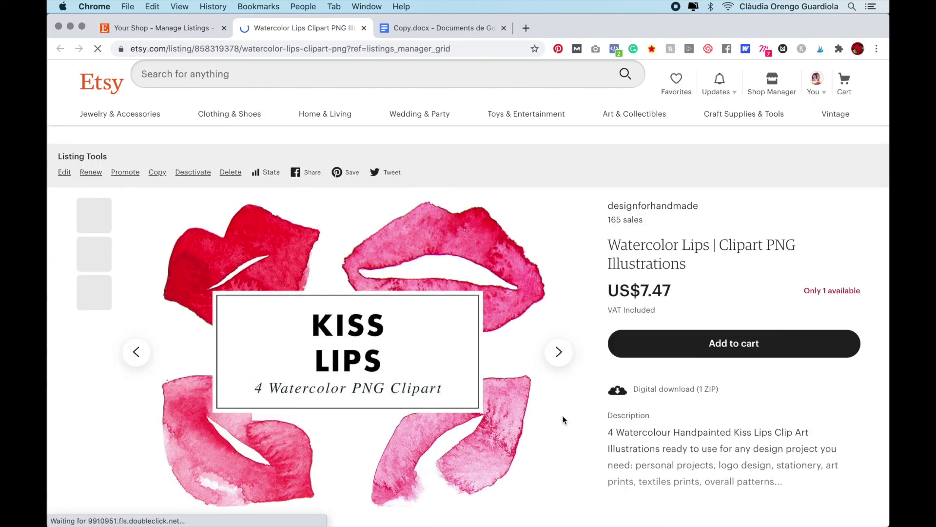
Look through the public listing's photos and expand the full item description to examine its text
left_click(559, 352)
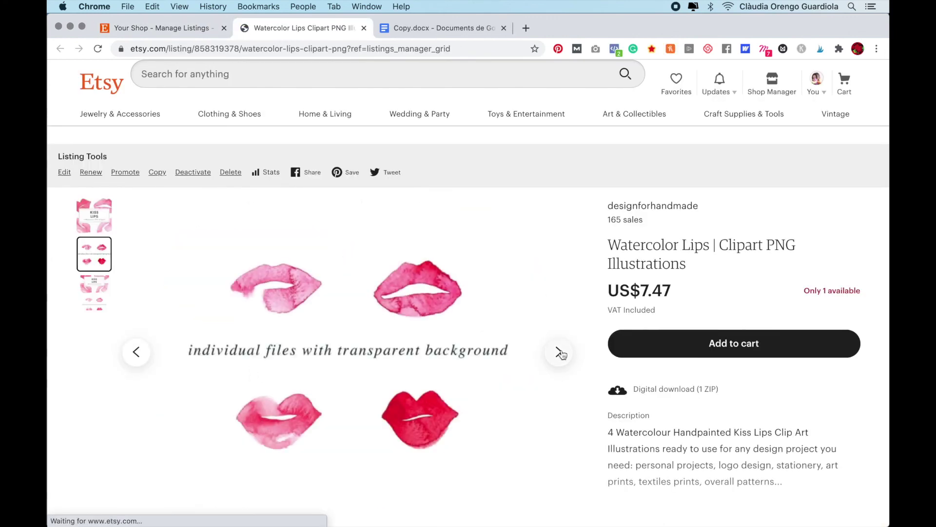
left_click(560, 352)
scroll(561, 354, "down", 4)
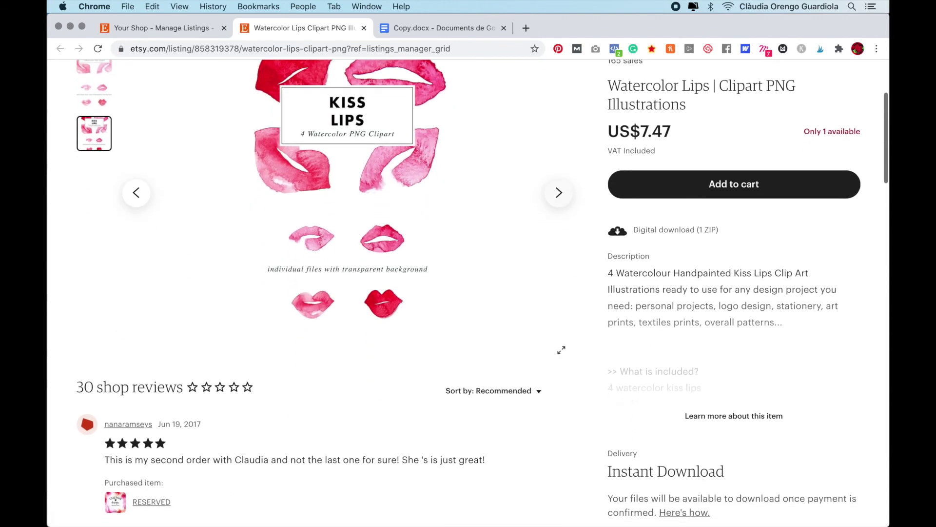
scroll(558, 341, "down", 5)
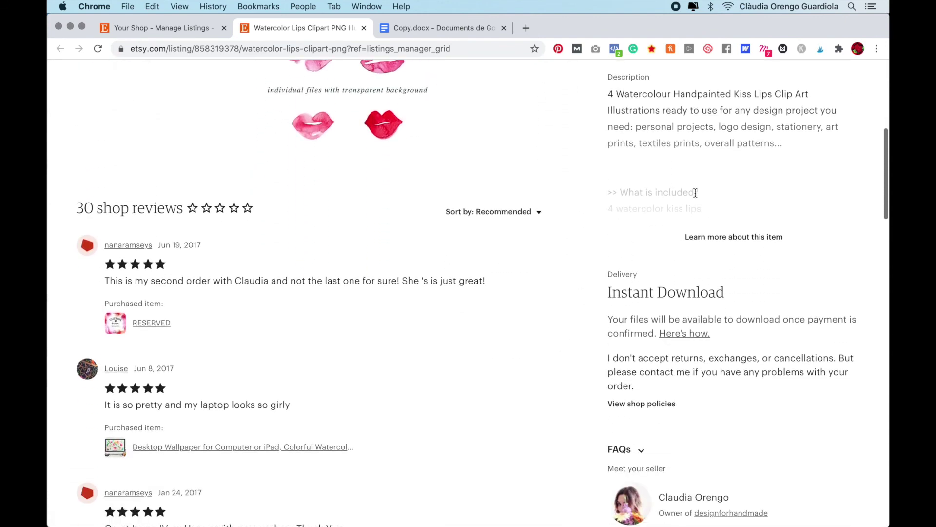
left_click(721, 239)
scroll(702, 220, "up", 7)
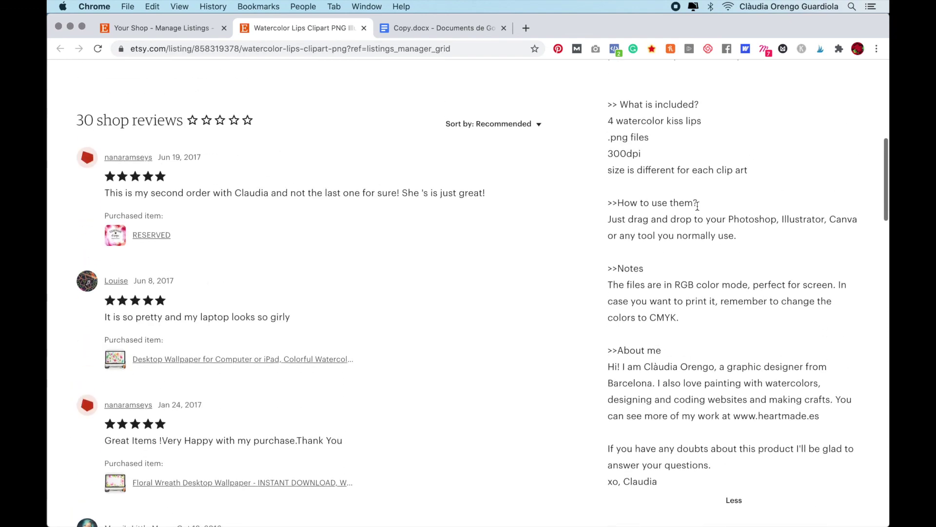
scroll(354, 368, "up", 4)
scroll(354, 368, "down", 8)
scroll(354, 368, "up", 7)
scroll(354, 368, "up", 1)
scroll(326, 425, "up", 5)
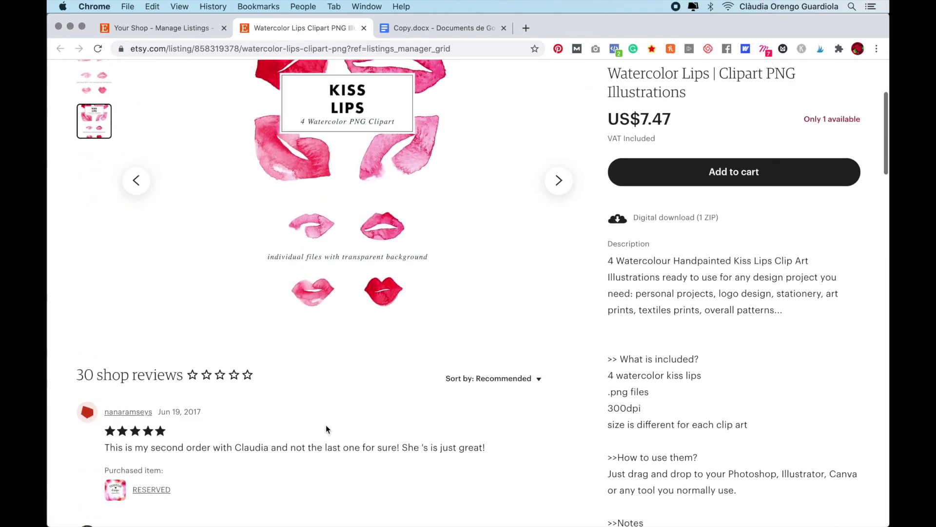
scroll(325, 425, "up", 1)
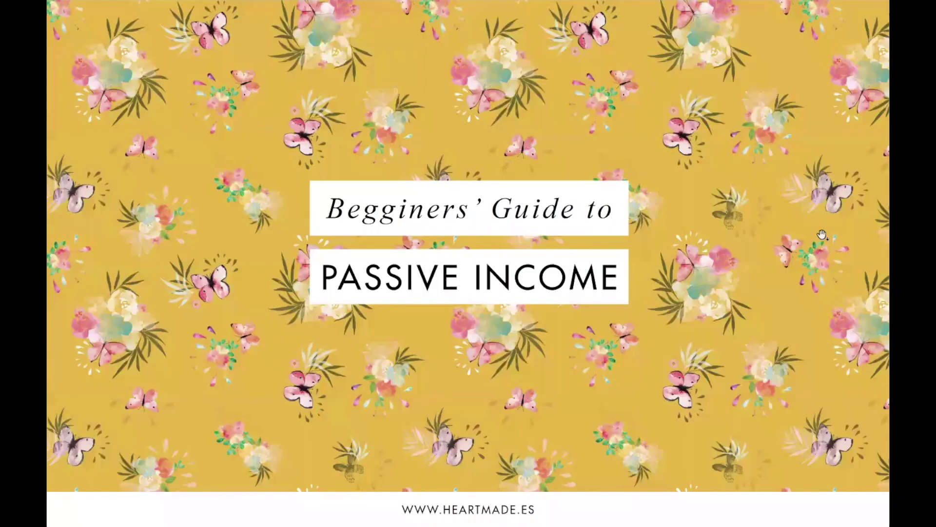
left_click(833, 178)
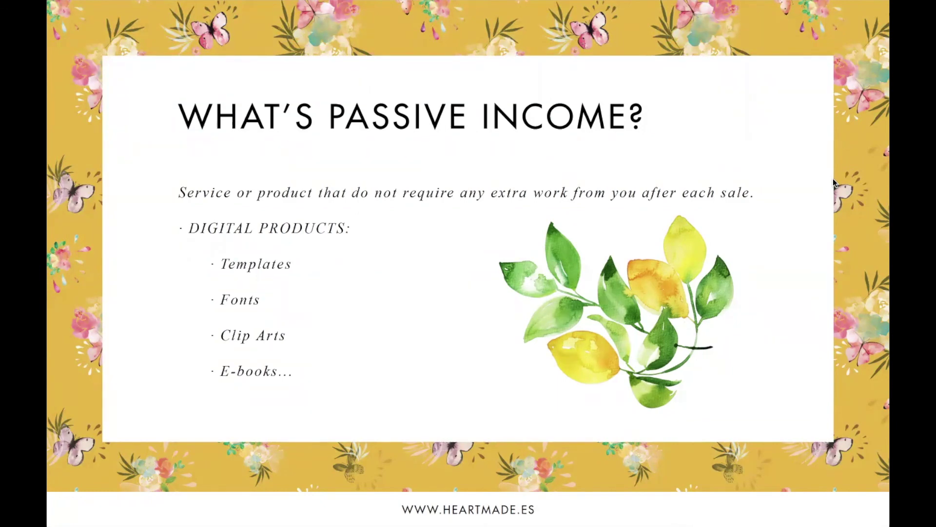
left_click(832, 179)
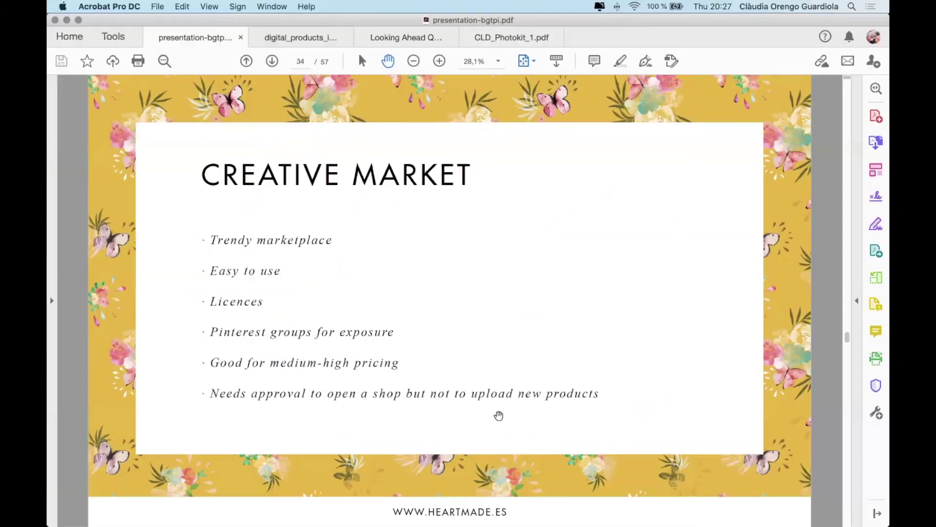
scroll(499, 416, "down", 1)
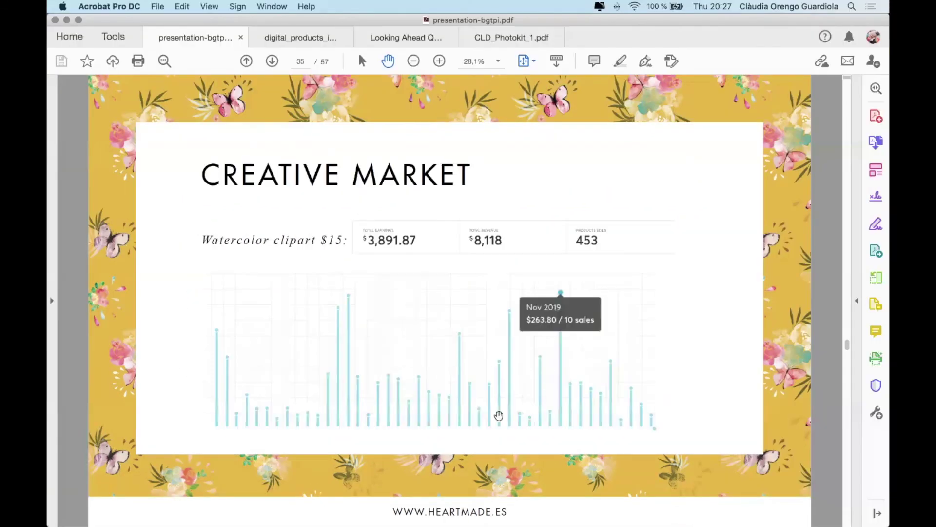